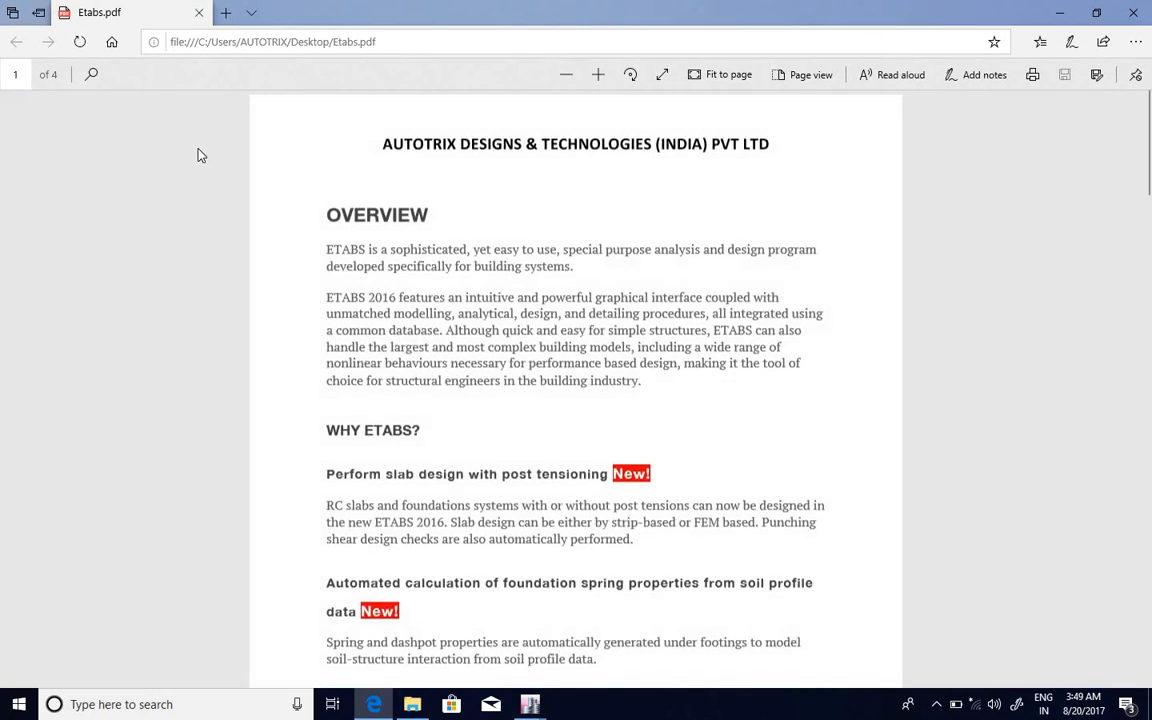
Look through the Etabs PDF from the overview to the course curriculum on page 3
{"action": "scroll", "coordinate": [437, 347], "scroll_direction": "down", "scroll_amount": 1}
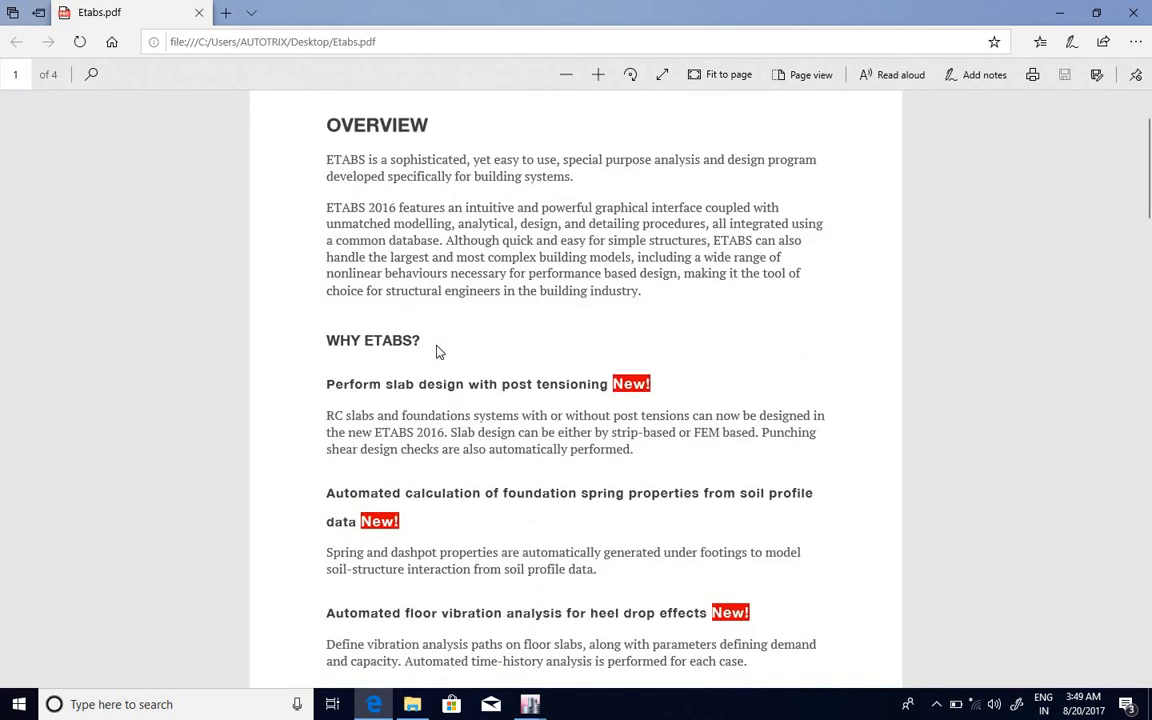
{"action": "scroll", "coordinate": [437, 346], "scroll_direction": "down", "scroll_amount": 6}
{"action": "scroll", "coordinate": [437, 346], "scroll_direction": "down", "scroll_amount": 10}
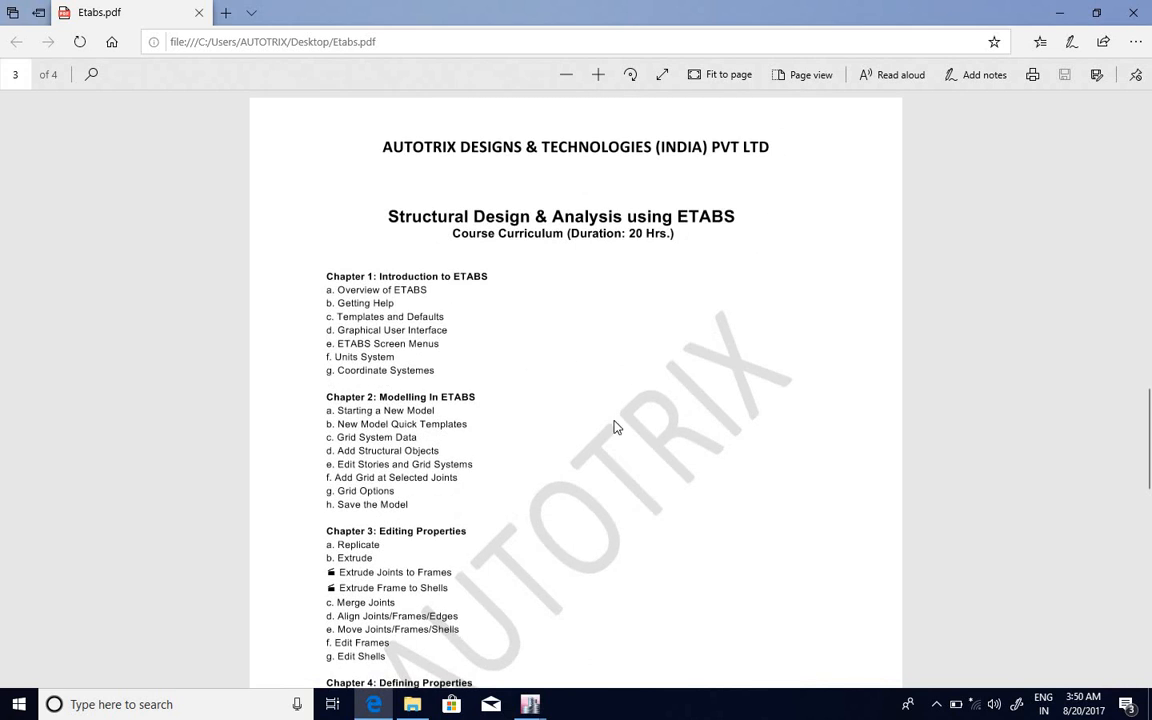
{"action": "left_click", "coordinate": [939, 705]}
{"action": "left_click", "coordinate": [943, 706]}
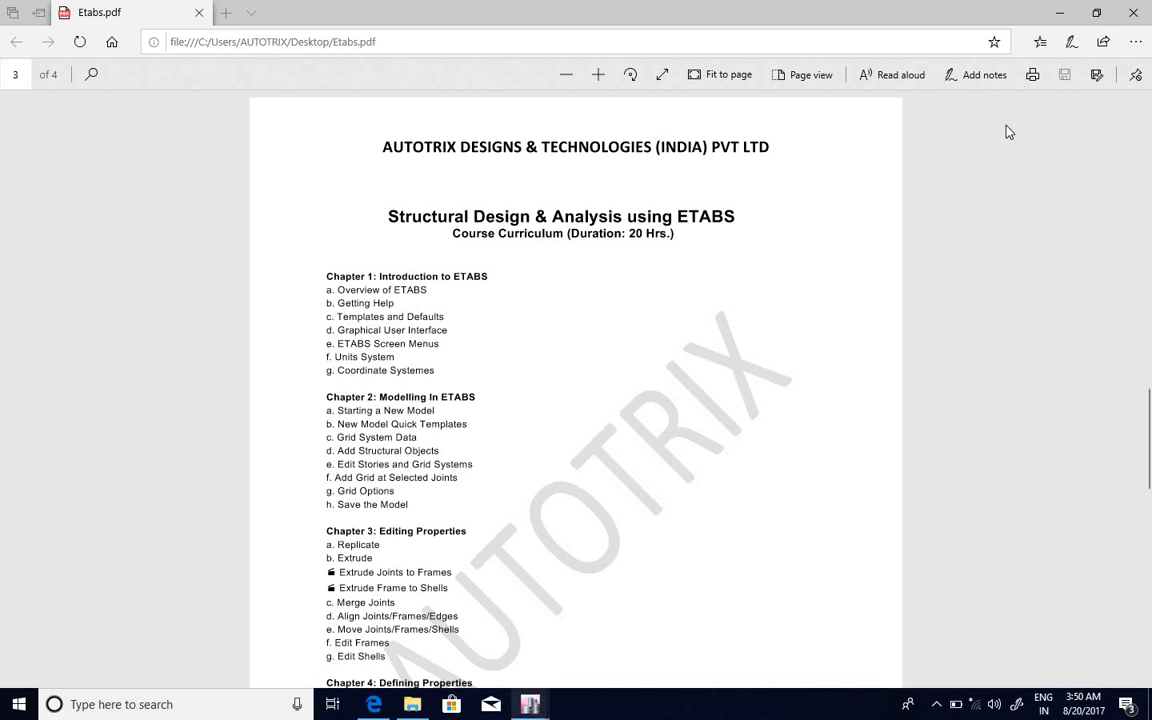
Minimize the PDF, switch to ETABS 2016 and start a new model
{"action": "left_click", "coordinate": [1067, 12]}
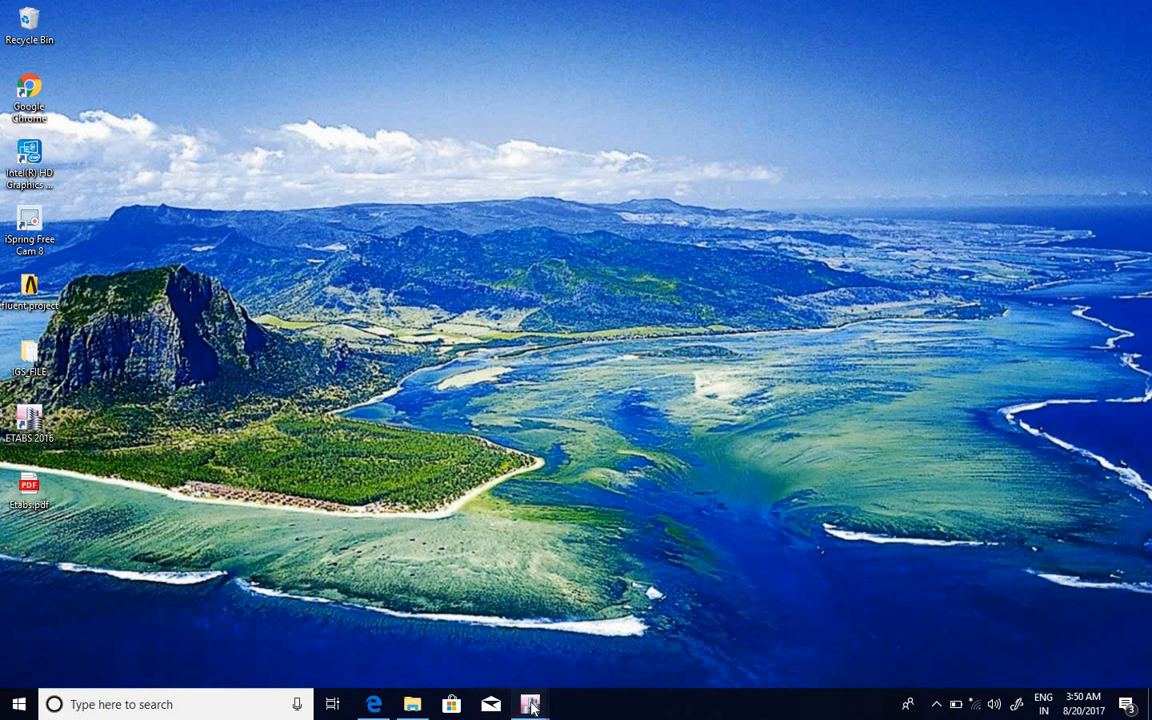
{"action": "mouse_move", "coordinate": [530, 706]}
{"action": "left_click", "coordinate": [581, 648]}
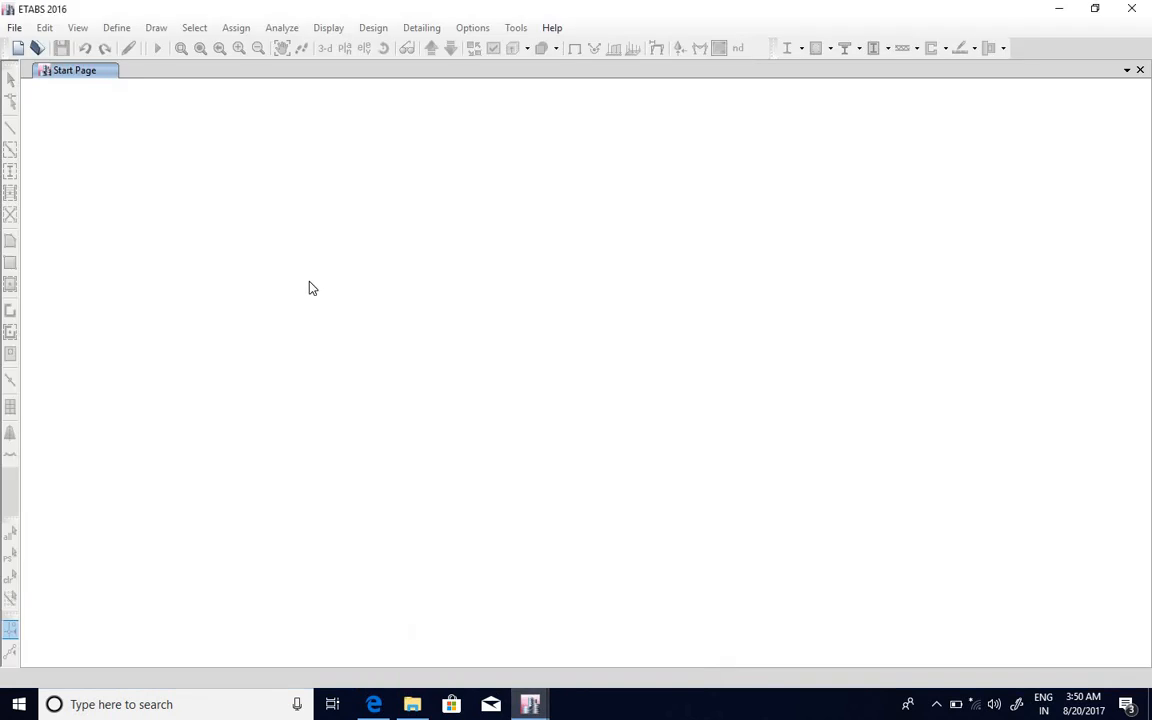
{"action": "left_click", "coordinate": [19, 30]}
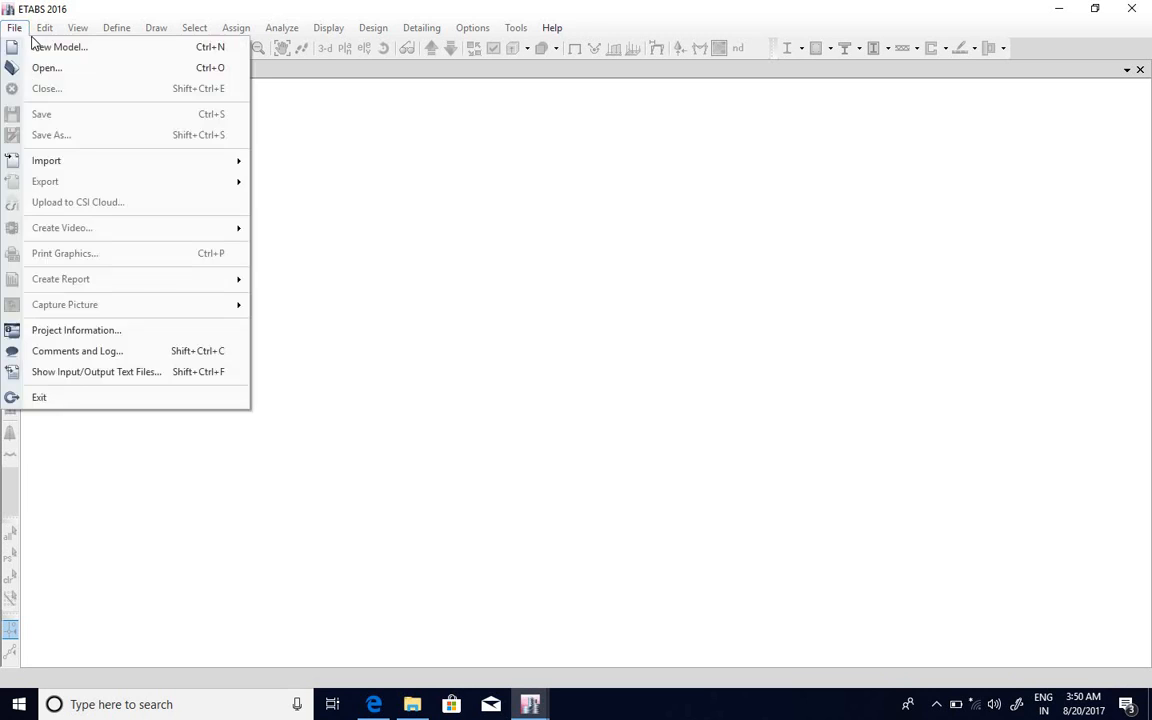
{"action": "left_click", "coordinate": [46, 48]}
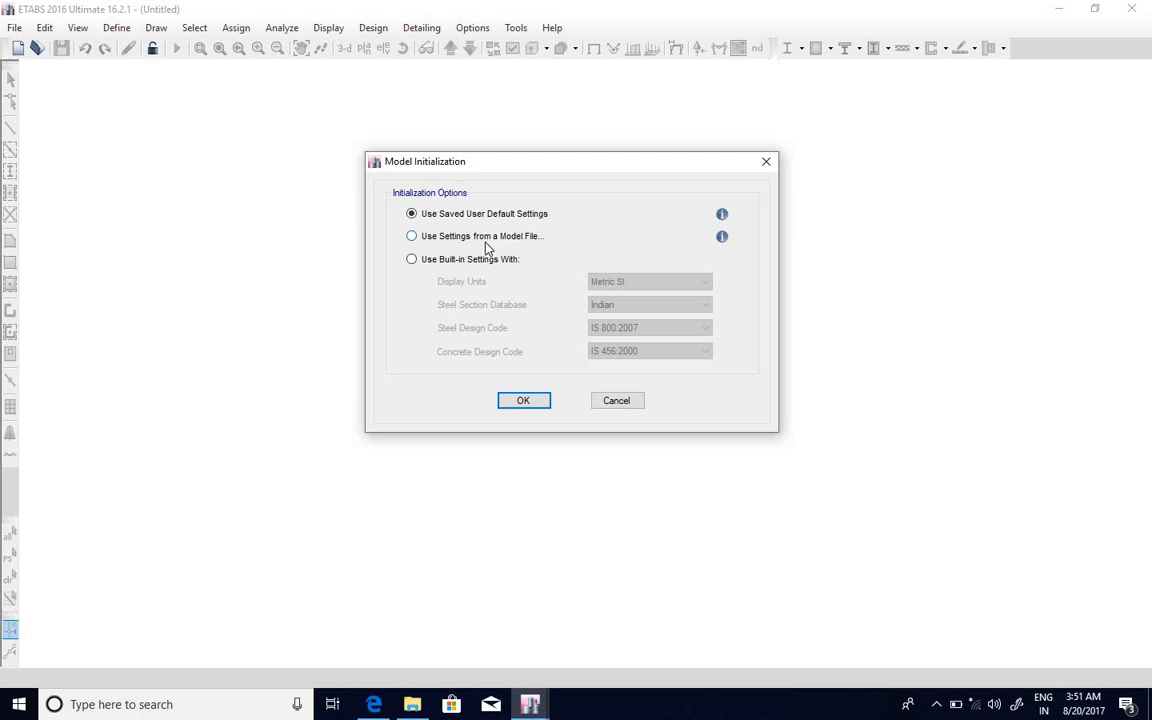
Initialize the model with built-in settings, using Metric SI display units and the Indian steel section database
{"action": "left_click", "coordinate": [437, 264]}
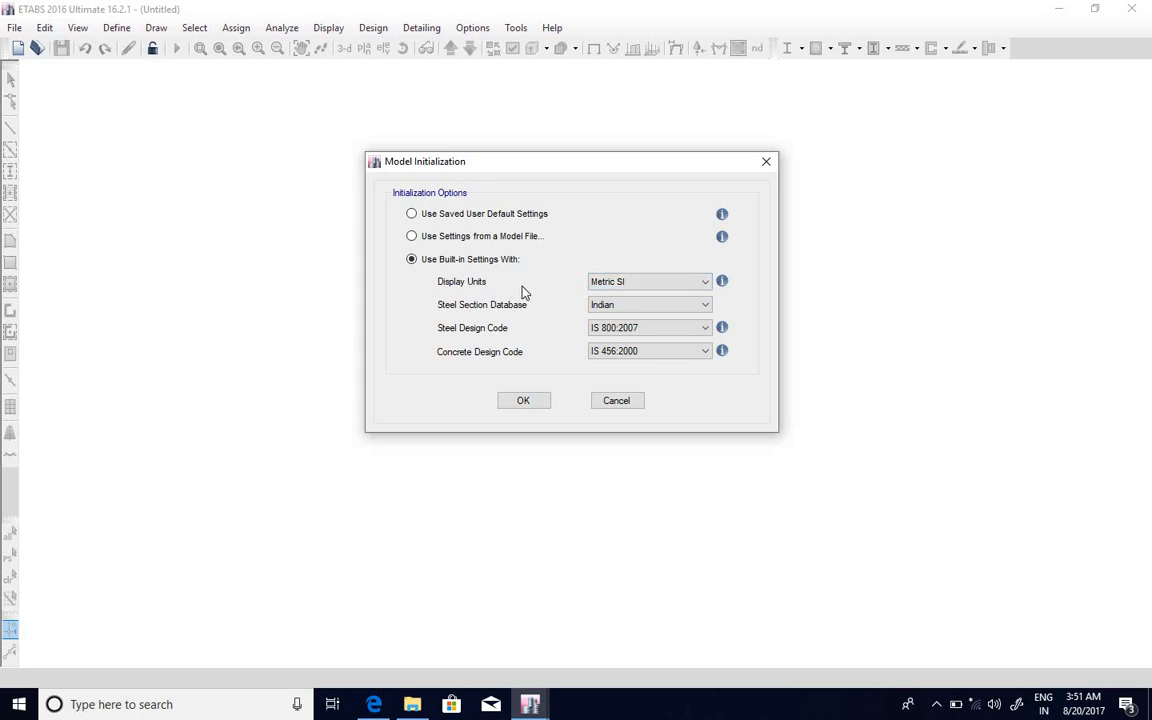
{"action": "left_click", "coordinate": [621, 285]}
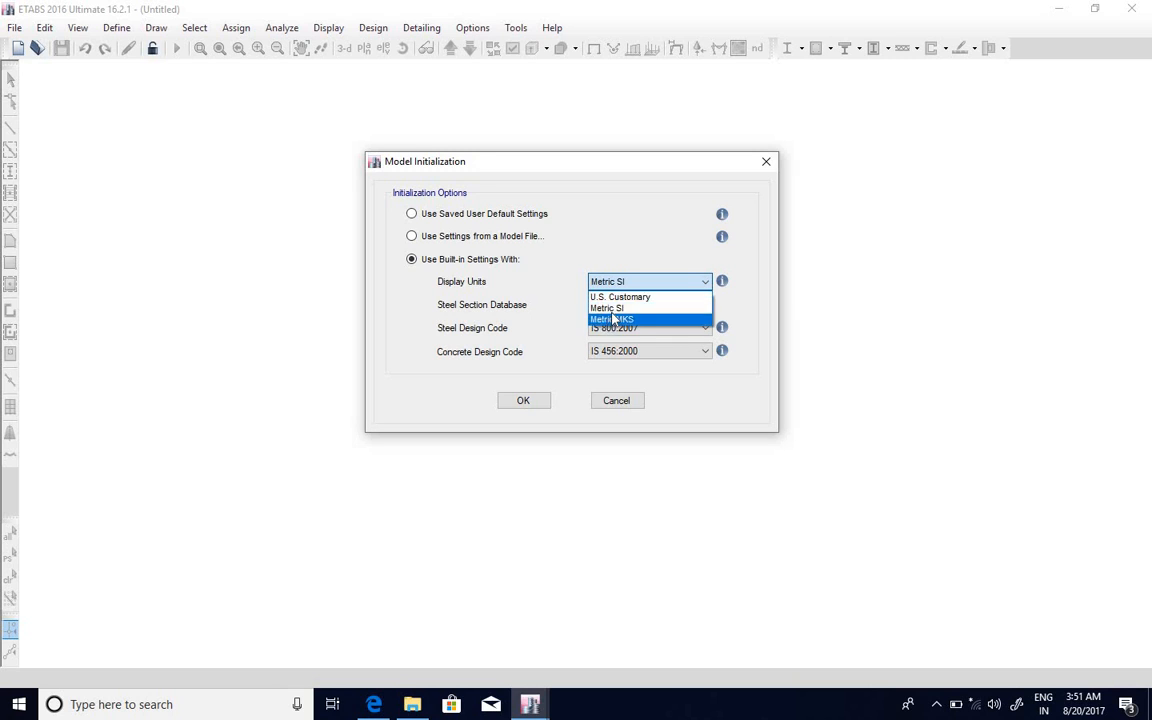
{"action": "left_click", "coordinate": [613, 311]}
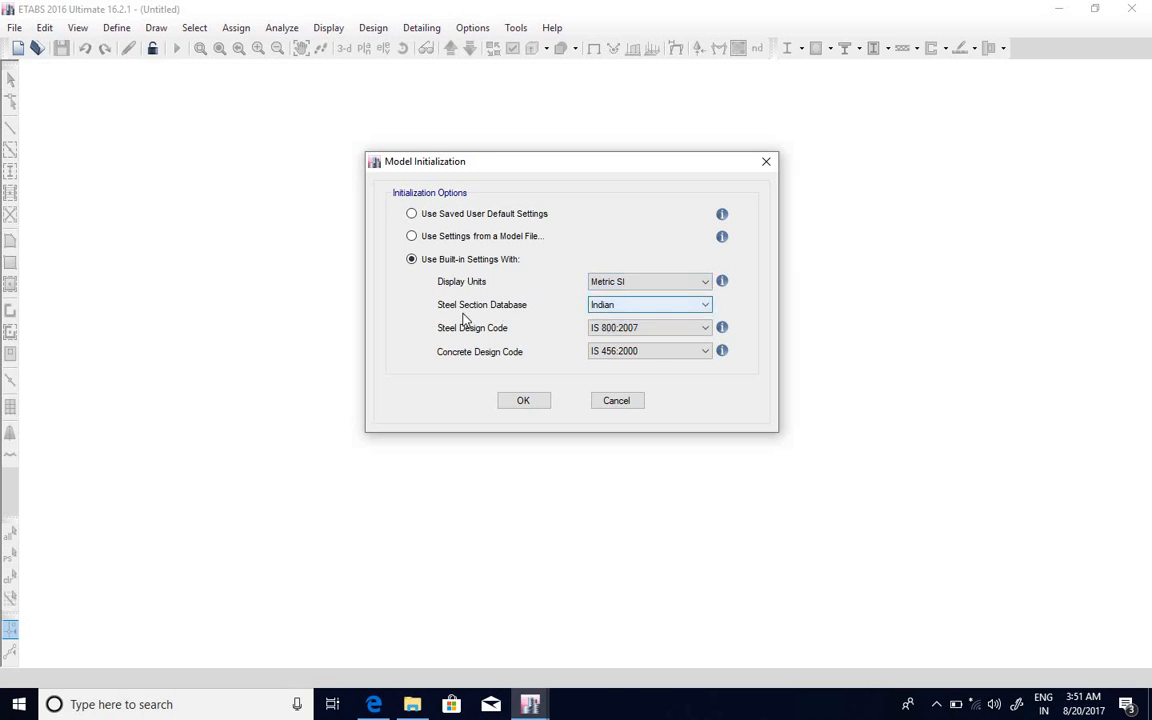
{"action": "left_click", "coordinate": [620, 311]}
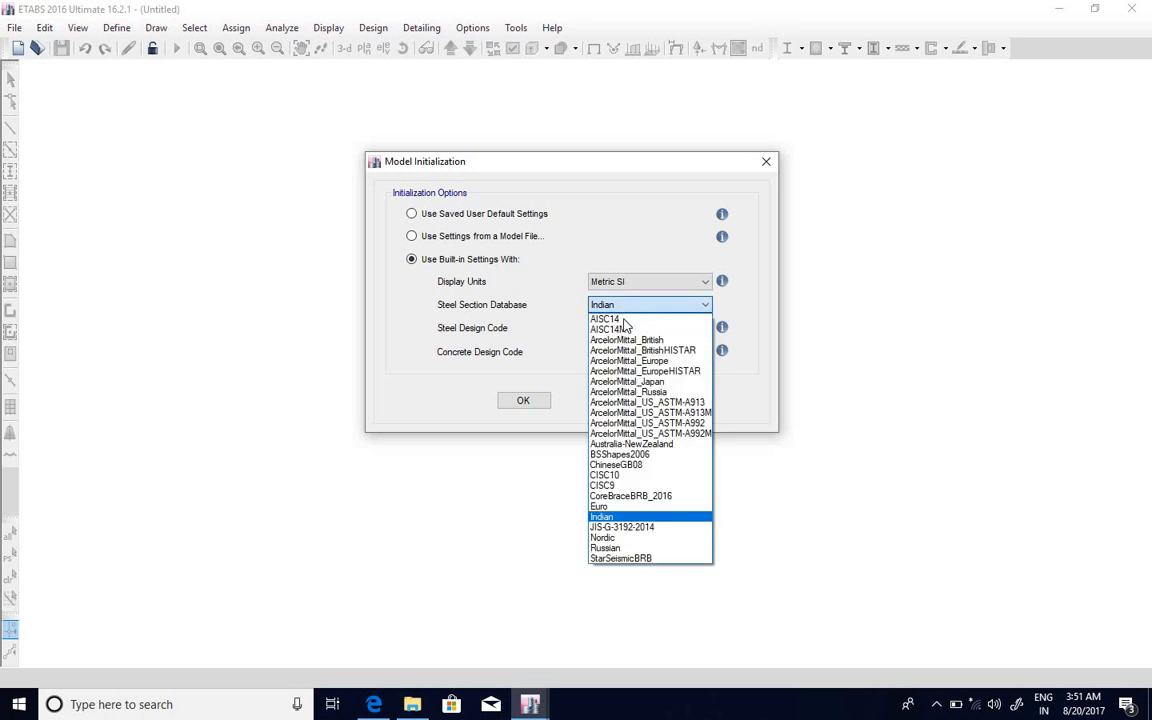
{"action": "left_click", "coordinate": [620, 518]}
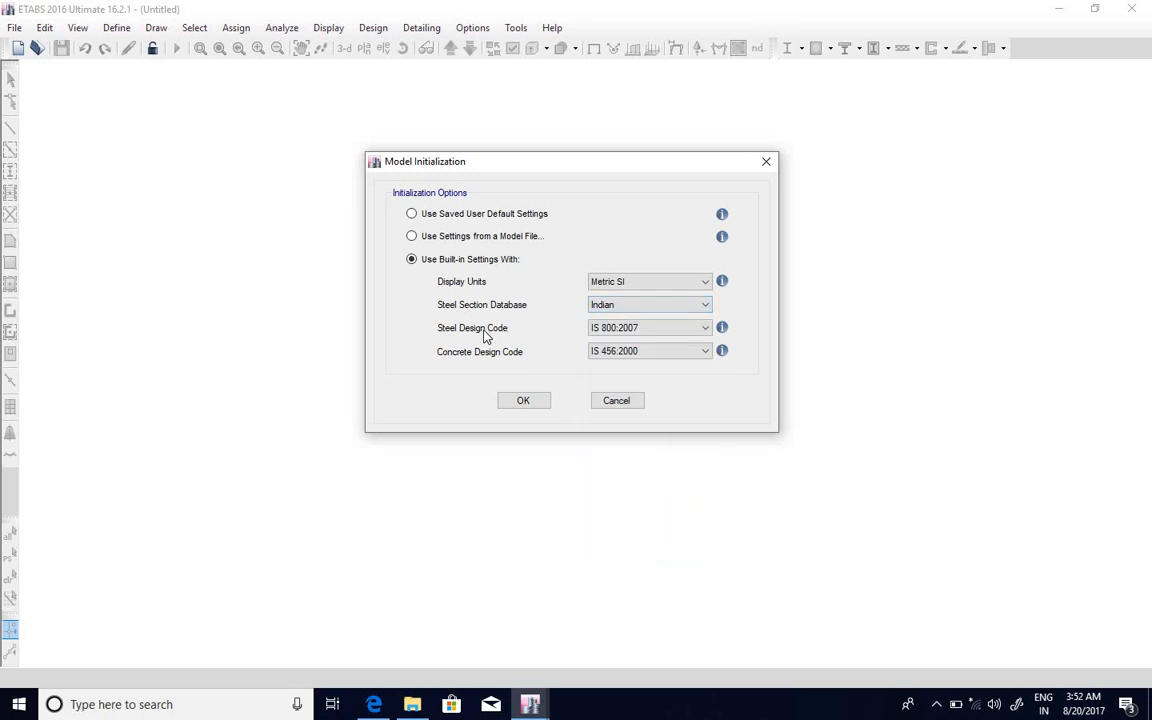
Choose IS 800:2007 as the steel design code and IS 456:2000 as the concrete design code, and accept the initialization settings
{"action": "left_click", "coordinate": [620, 333]}
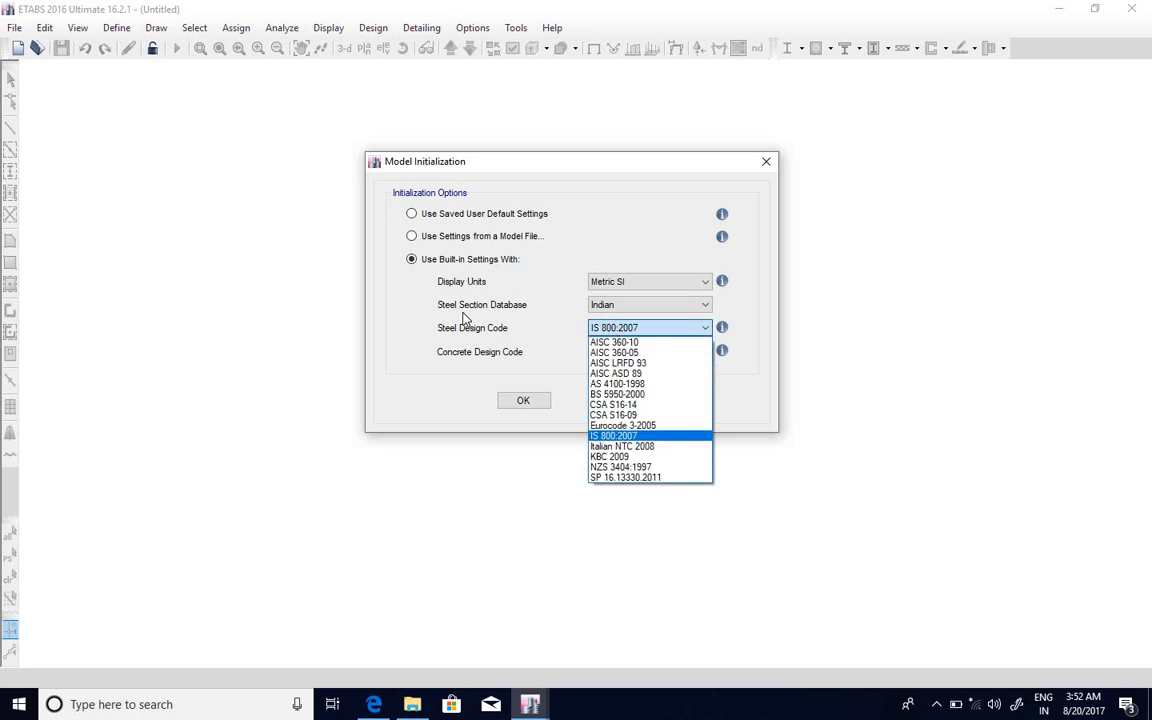
{"action": "left_click", "coordinate": [632, 437]}
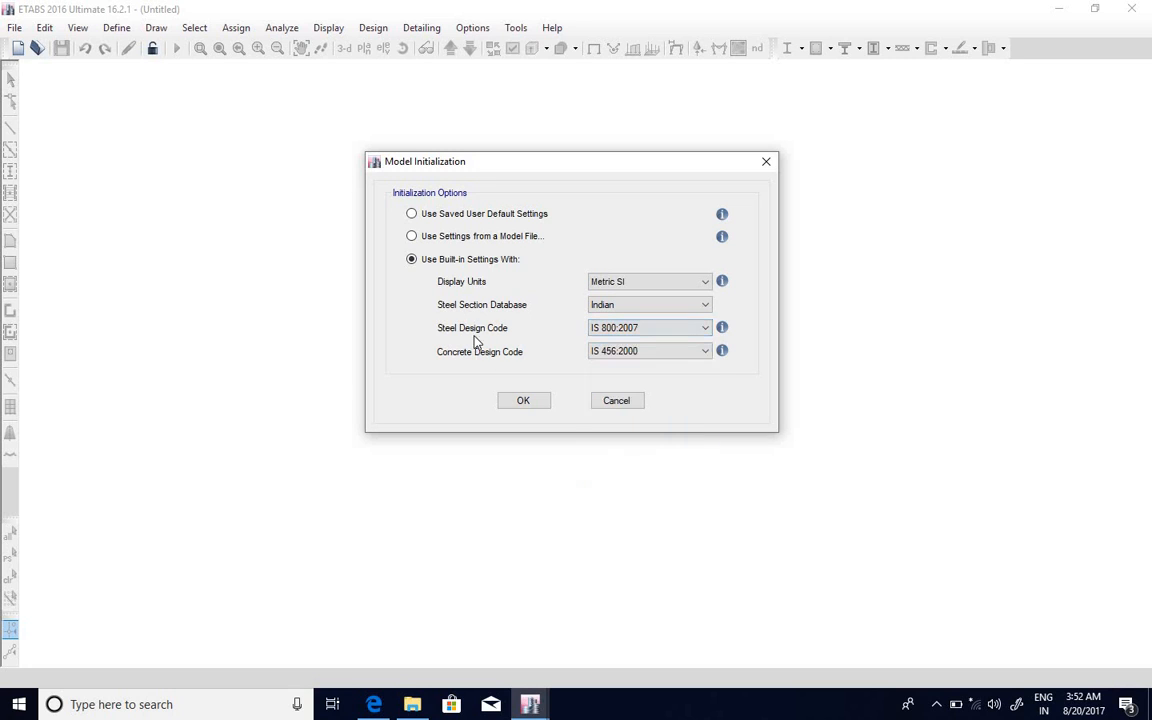
{"action": "left_click", "coordinate": [620, 330]}
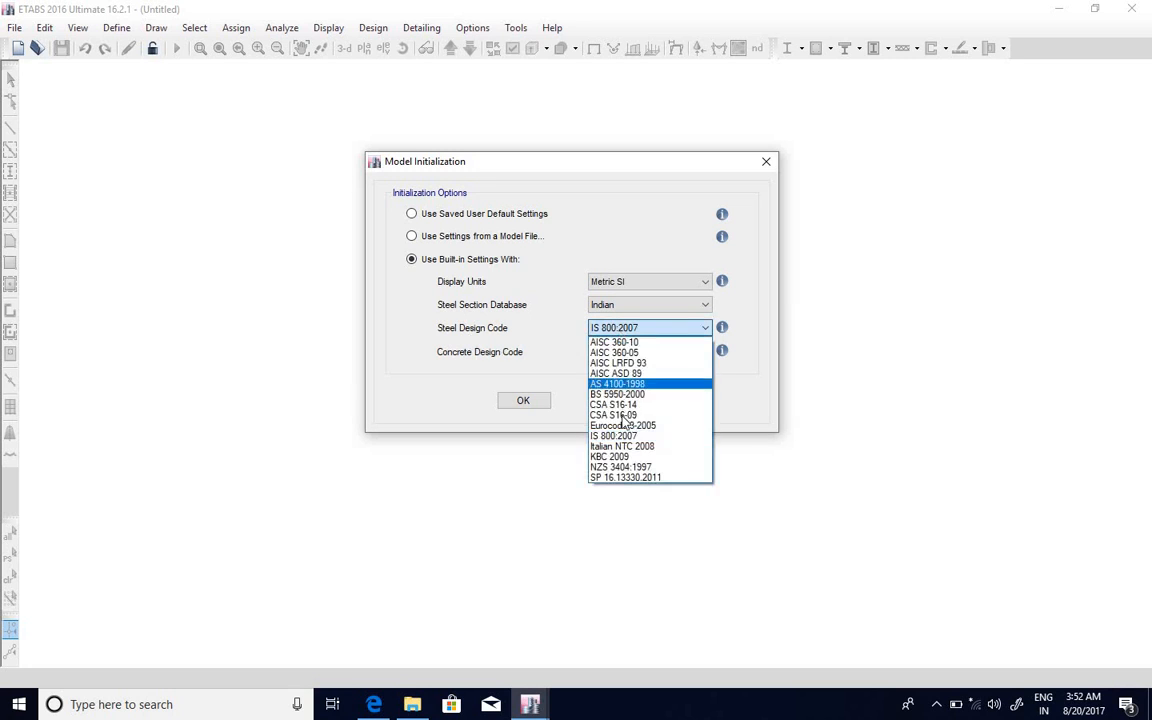
{"action": "left_click", "coordinate": [612, 439]}
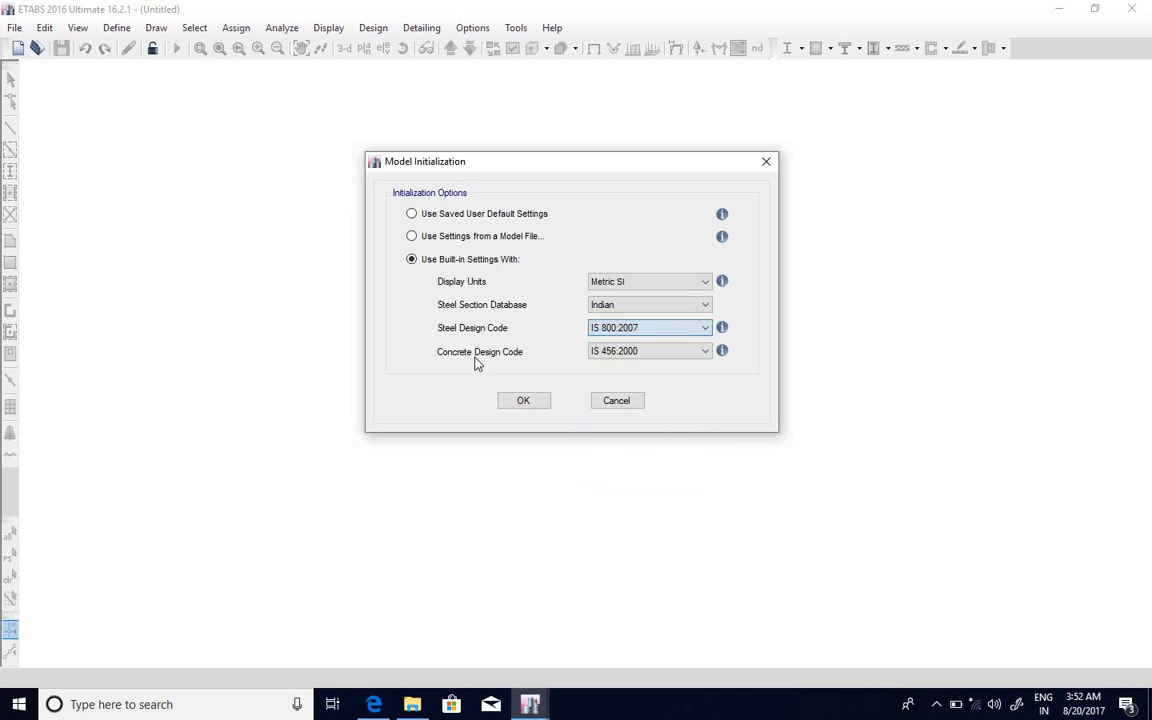
{"action": "left_click", "coordinate": [617, 355]}
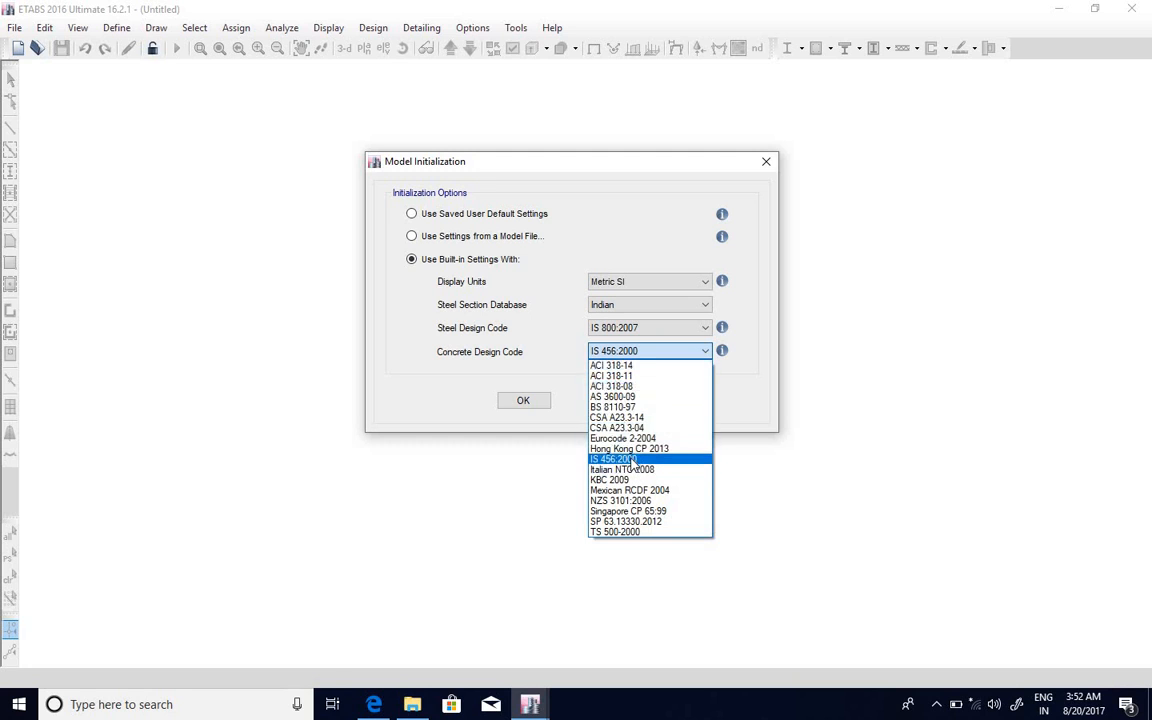
{"action": "left_click", "coordinate": [632, 459]}
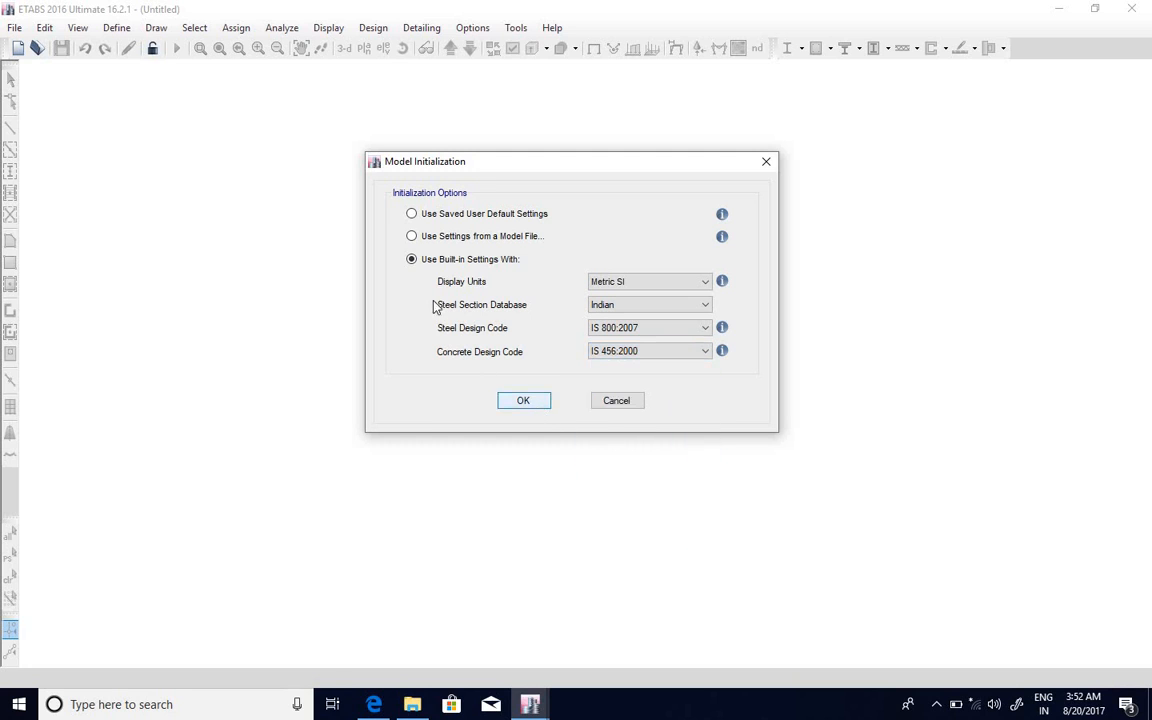
{"action": "left_click", "coordinate": [524, 401]}
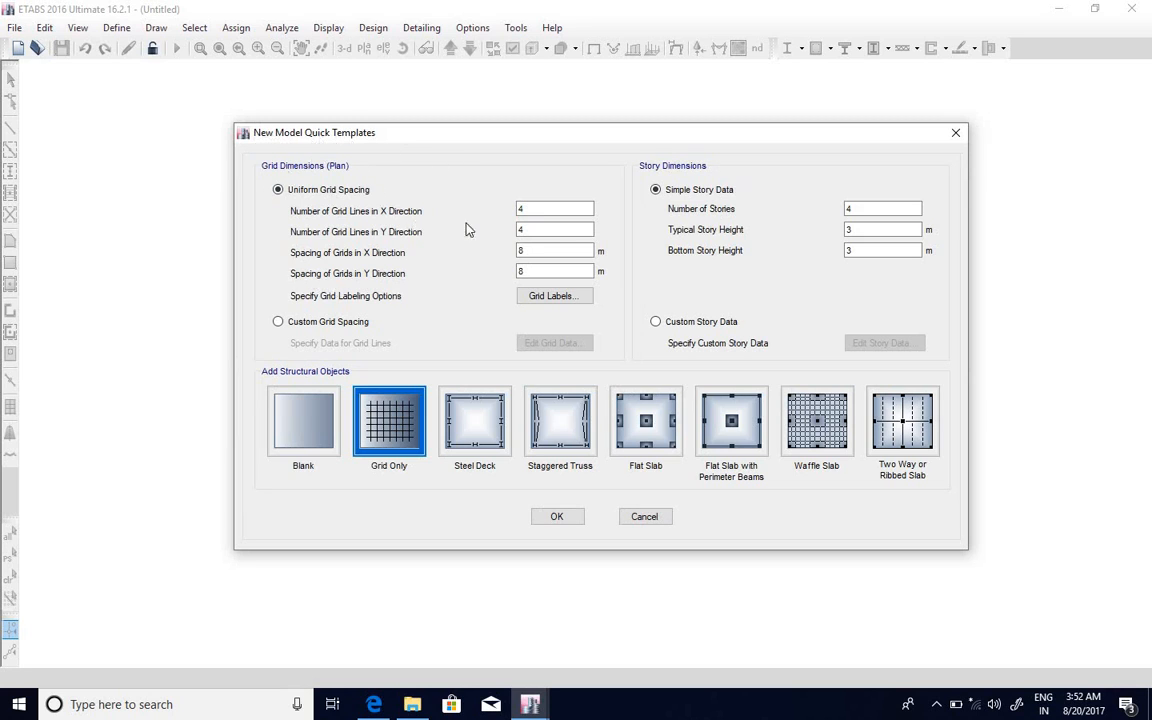
{"action": "double_click", "coordinate": [521, 209]}
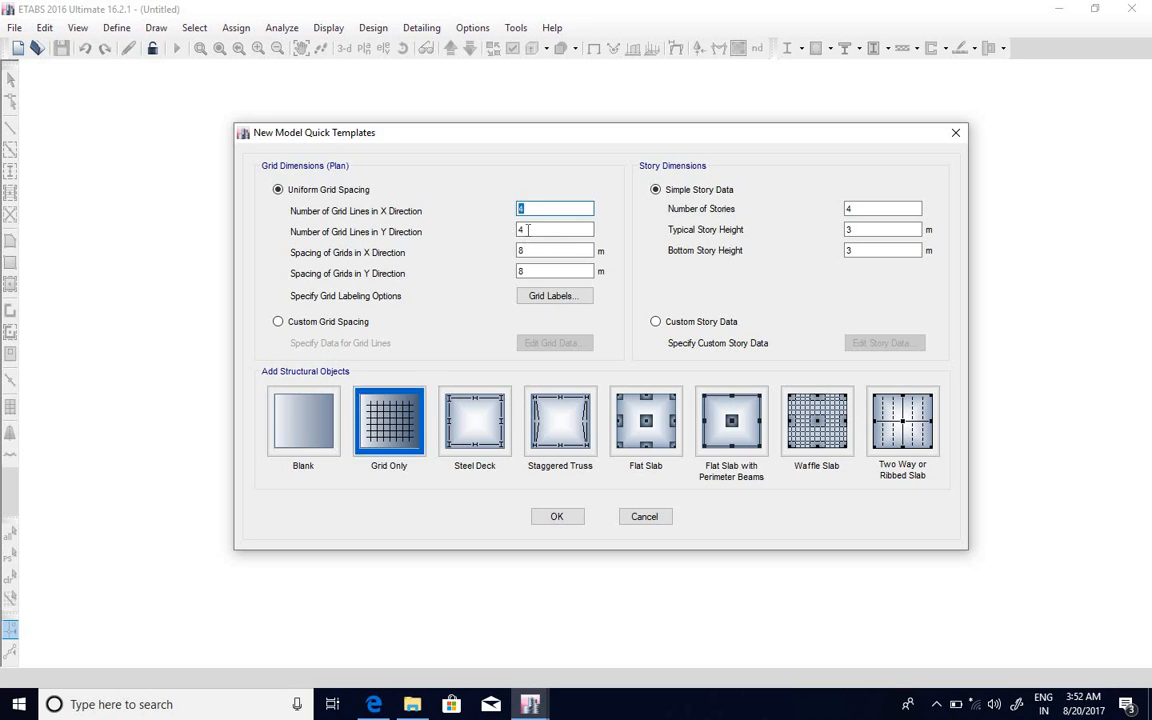
{"action": "double_click", "coordinate": [528, 229]}
{"action": "left_click_drag", "start_coordinate": [530, 252], "coordinate": [491, 255]}
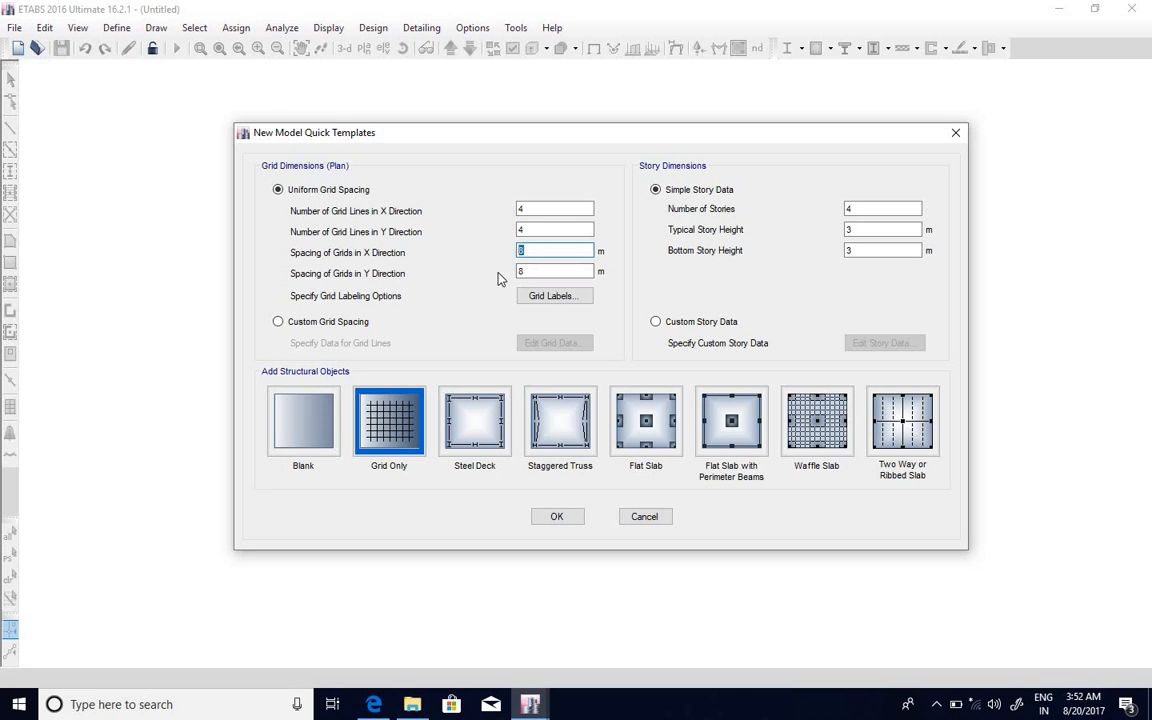
{"action": "key", "text": "Tab"}
{"action": "double_click", "coordinate": [531, 208]}
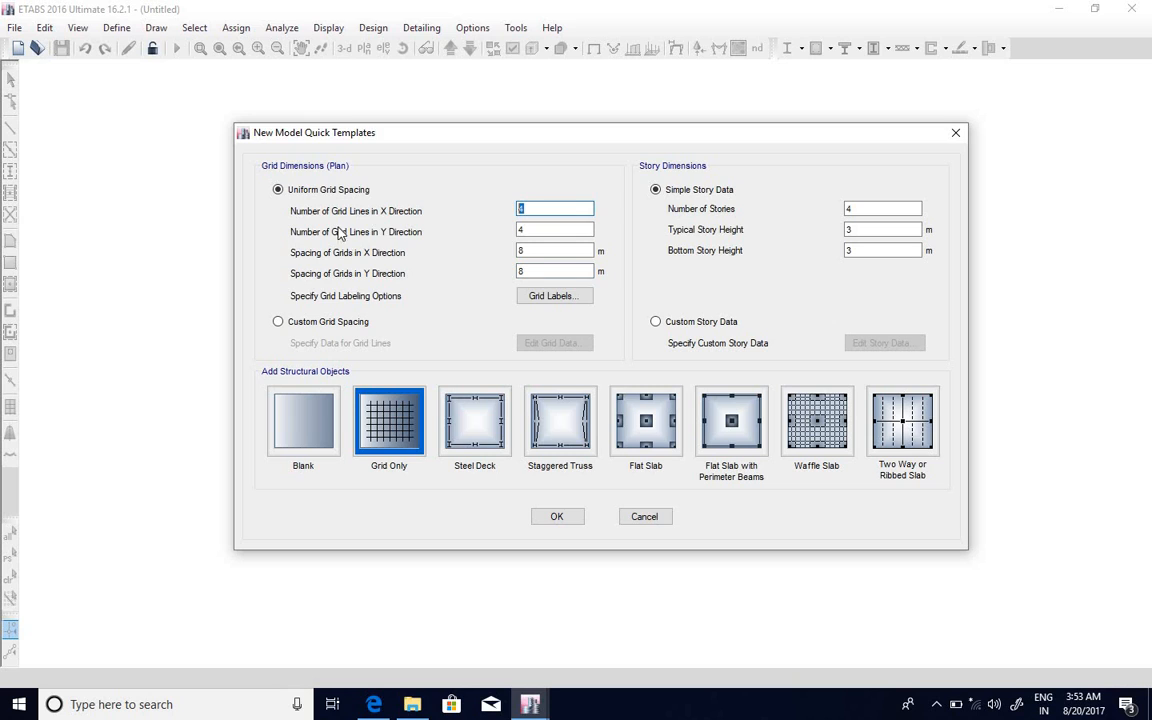
{"action": "double_click", "coordinate": [530, 271]}
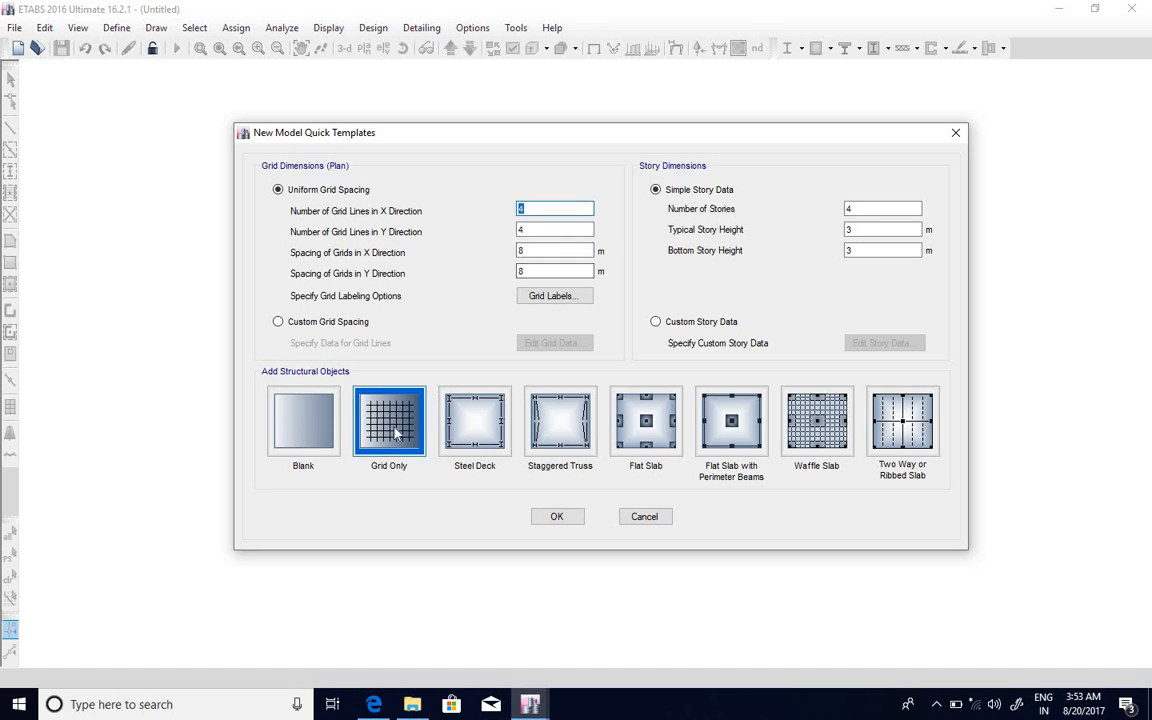
{"action": "left_click", "coordinate": [301, 323]}
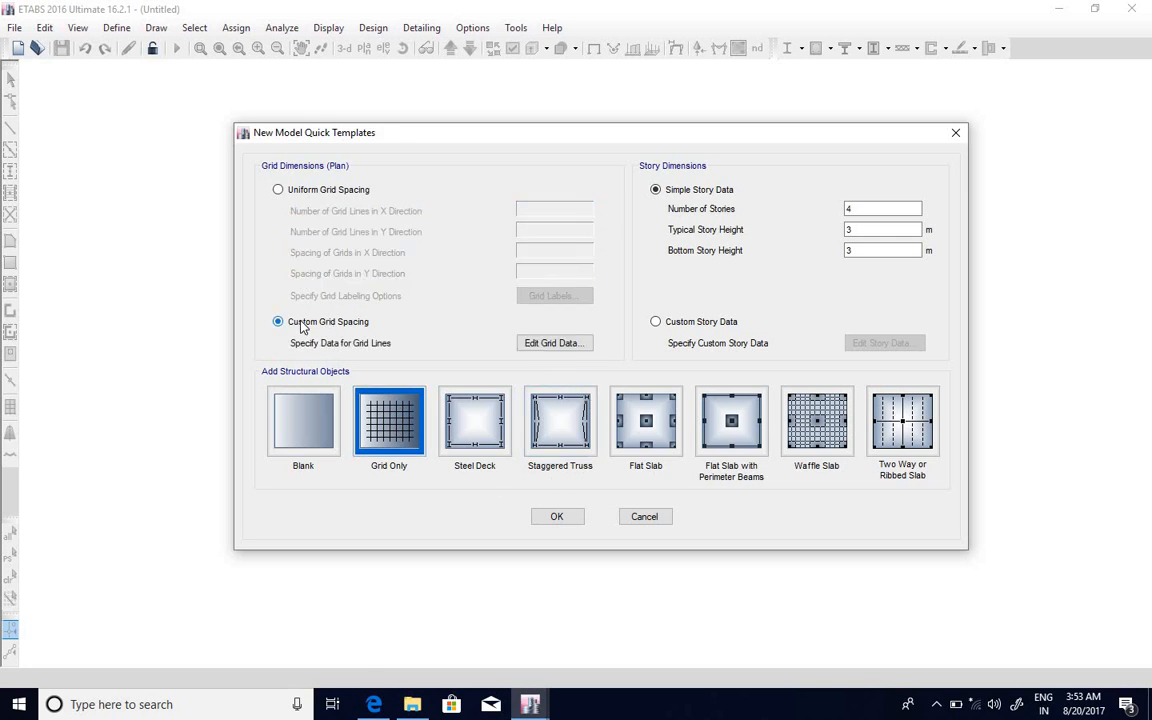
{"action": "left_click", "coordinate": [540, 345]}
{"action": "left_click", "coordinate": [326, 389]}
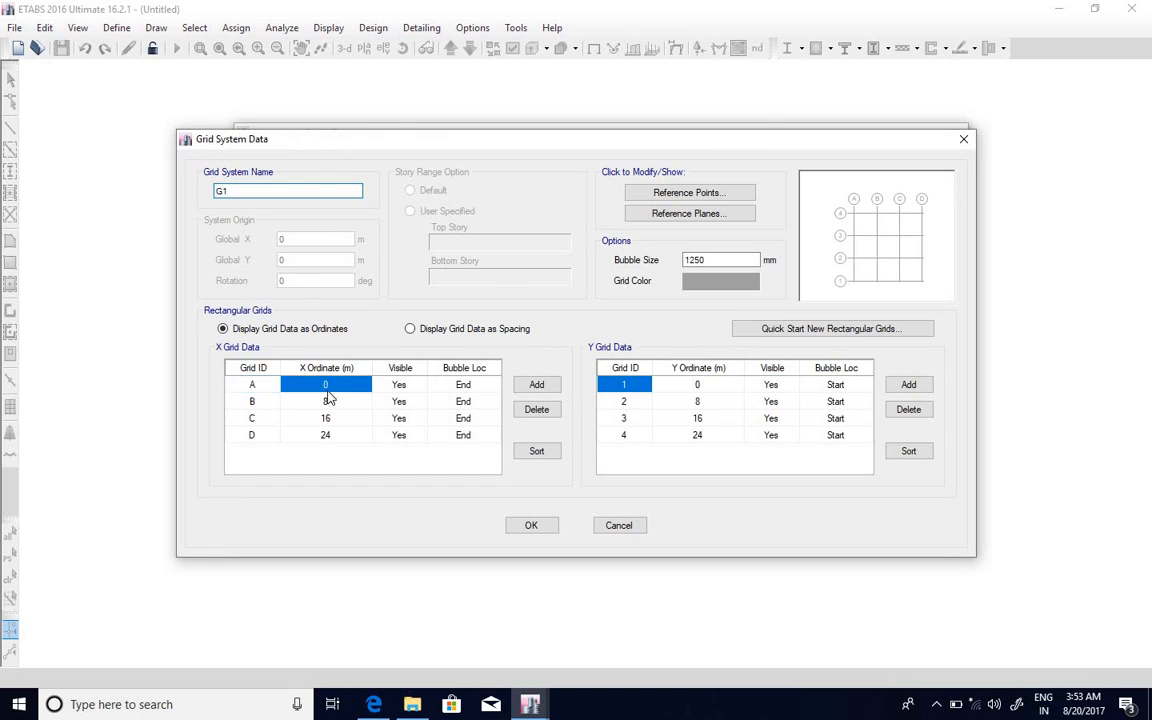
{"action": "left_click", "coordinate": [619, 527]}
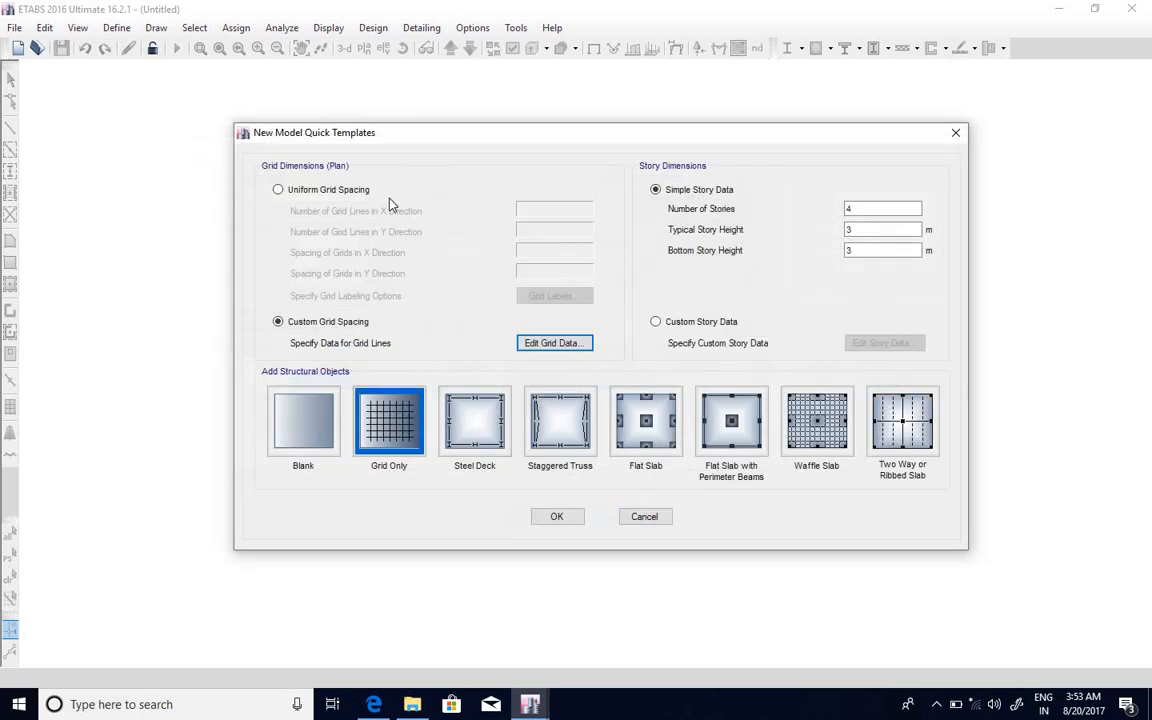
{"action": "left_click", "coordinate": [292, 196]}
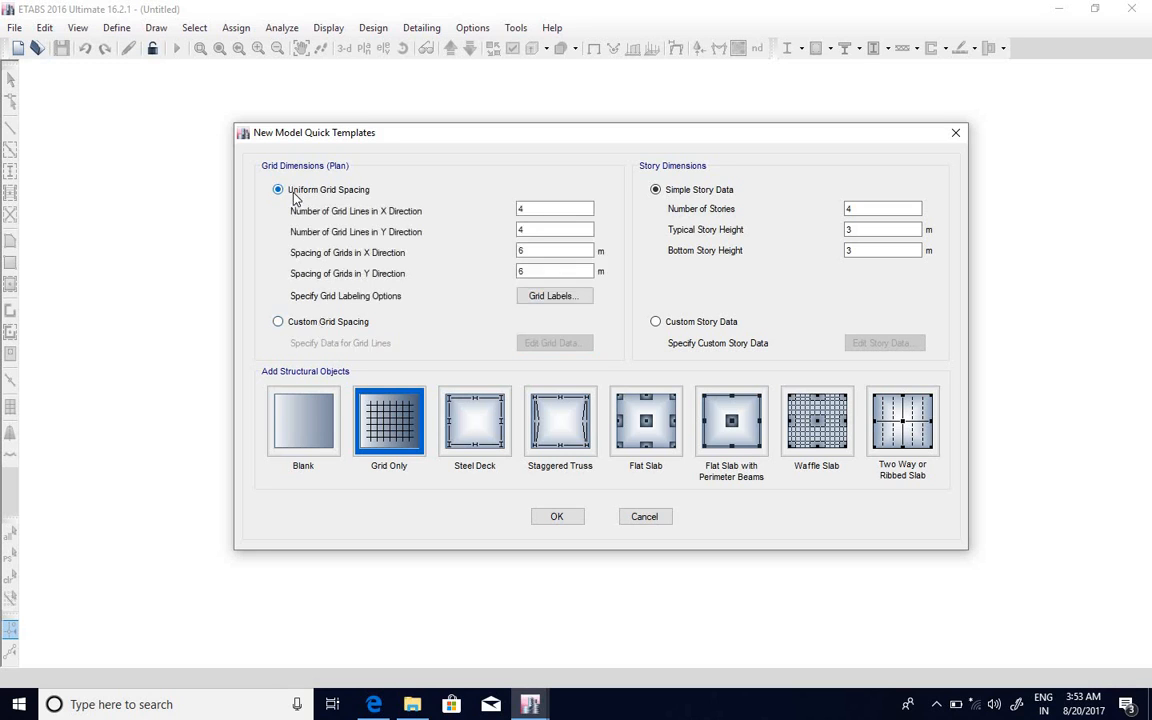
Define the uniform plan grid with 6 grid lines in X, spaced 3 m in X and 4 m in Y
{"action": "double_click", "coordinate": [525, 208]}
{"action": "type", "text": "6"}
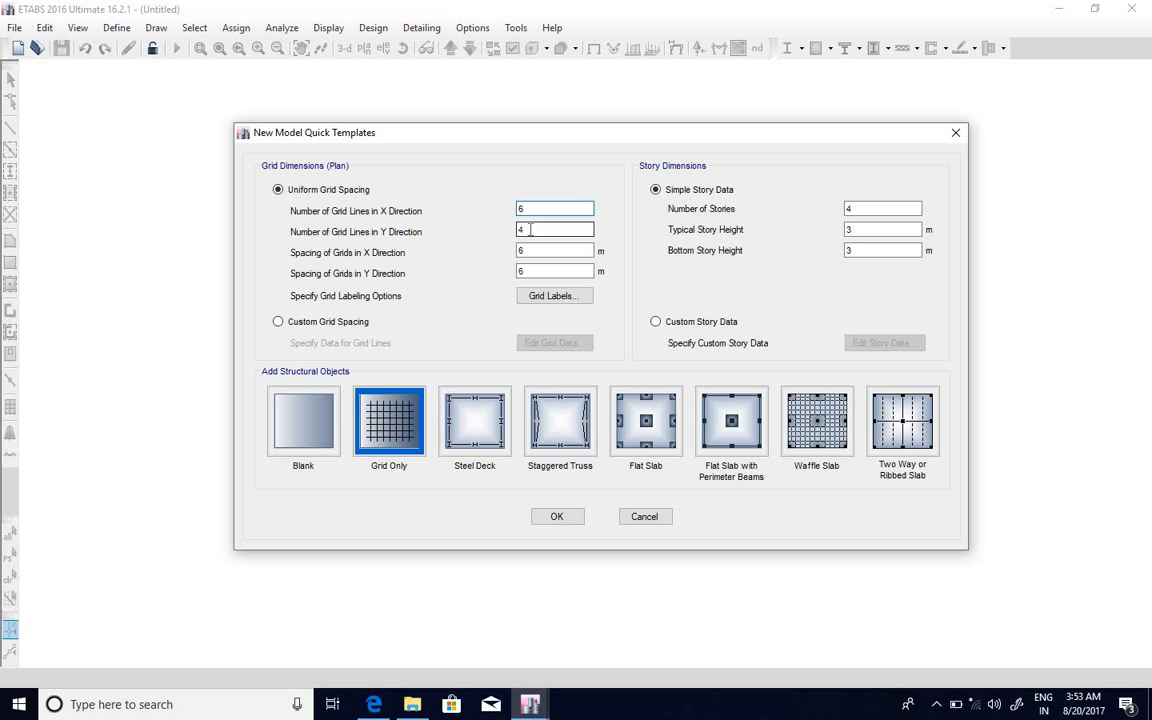
{"action": "key", "text": "Tab"}
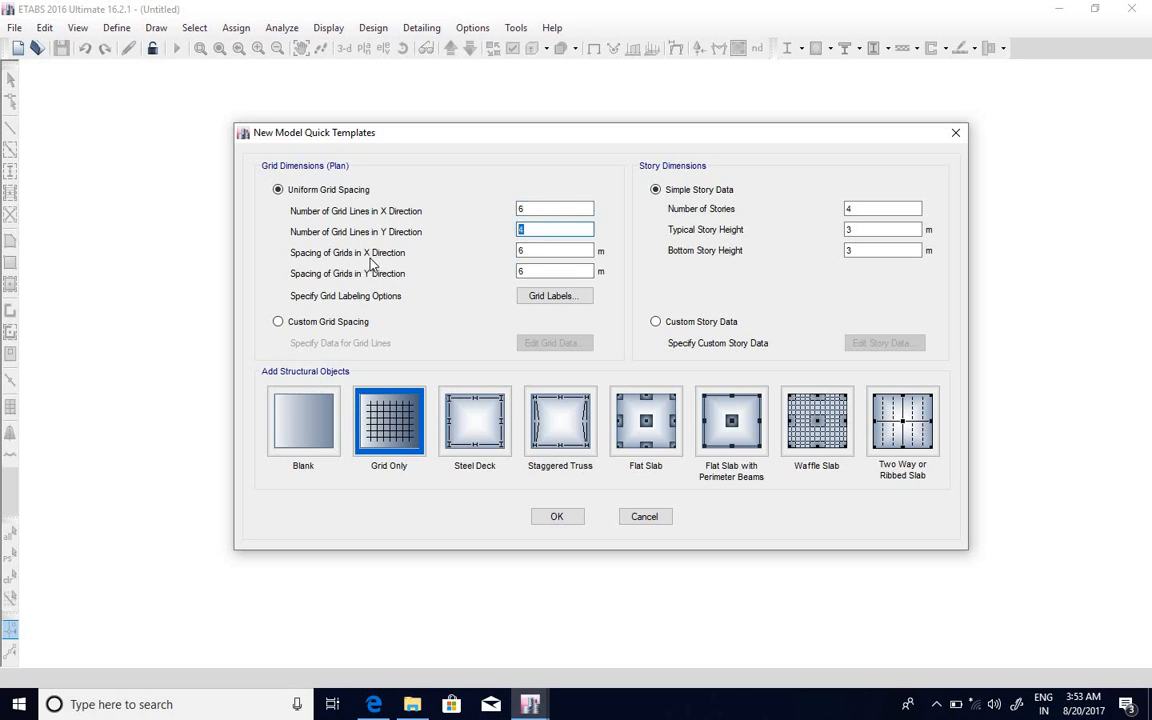
{"action": "key", "text": "Tab"}
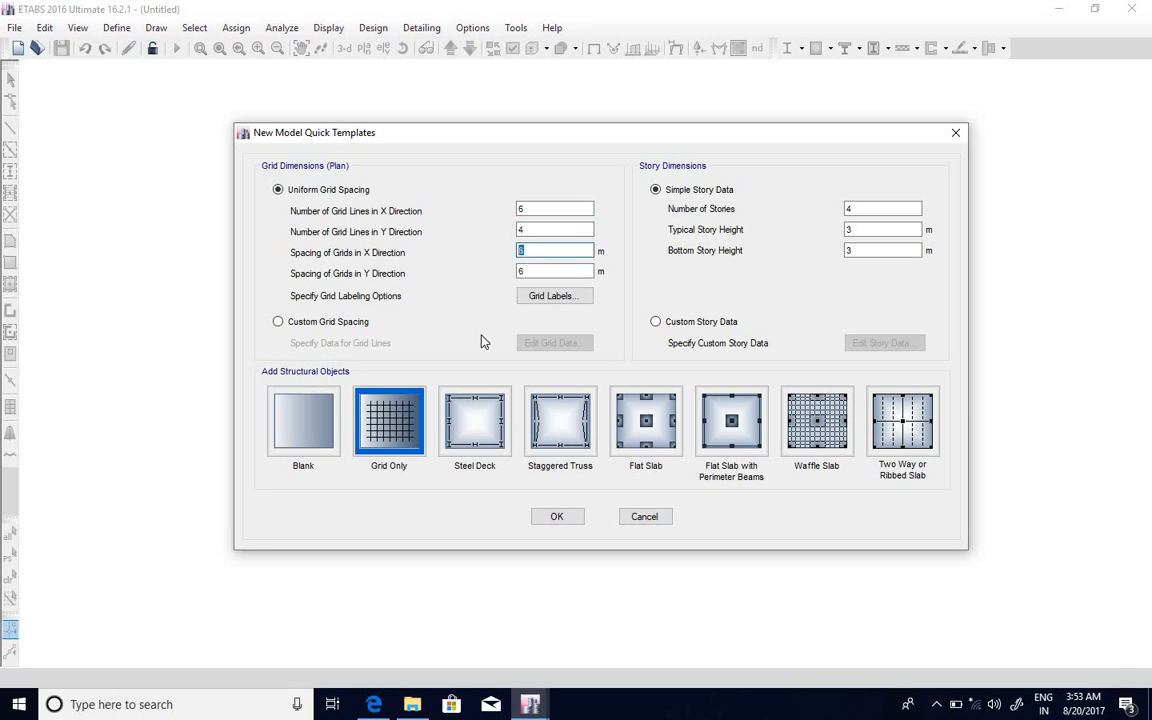
{"action": "type", "text": "3"}
{"action": "key", "text": "Tab"}
{"action": "type", "text": "3"}
{"action": "left_click_drag", "start_coordinate": [537, 271], "coordinate": [466, 274]}
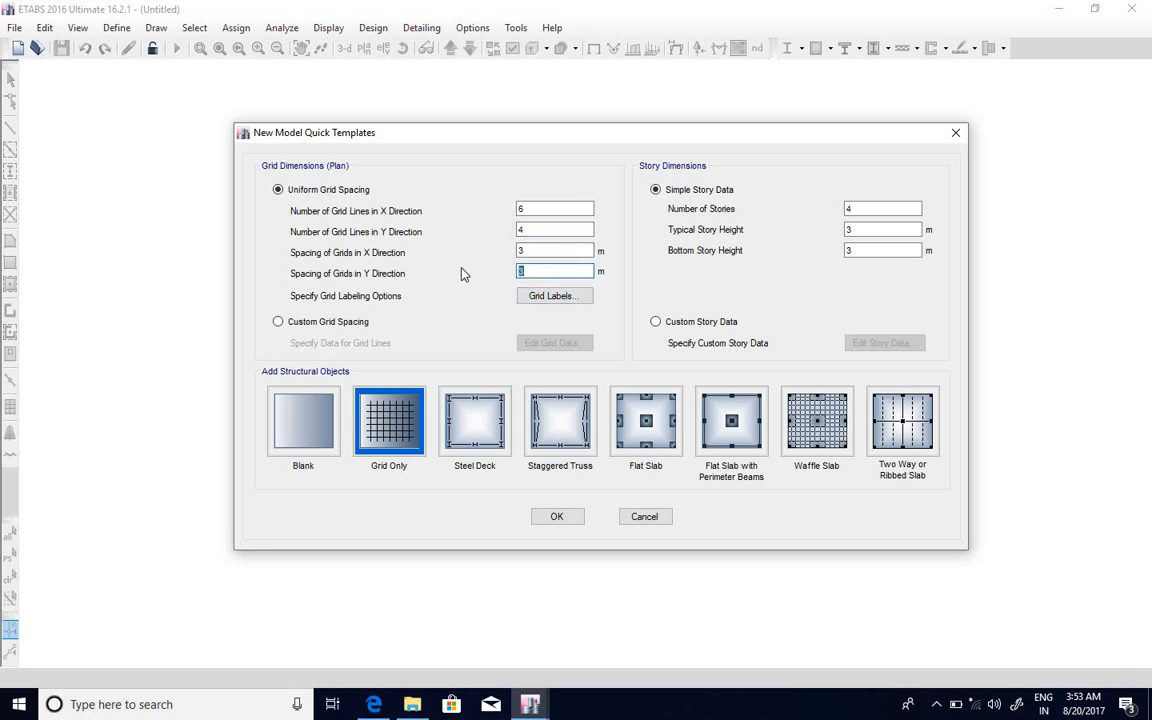
{"action": "type", "text": "4"}
Set the number of stories to 5 and create the grid-only model
{"action": "left_click_drag", "start_coordinate": [861, 211], "coordinate": [789, 222]}
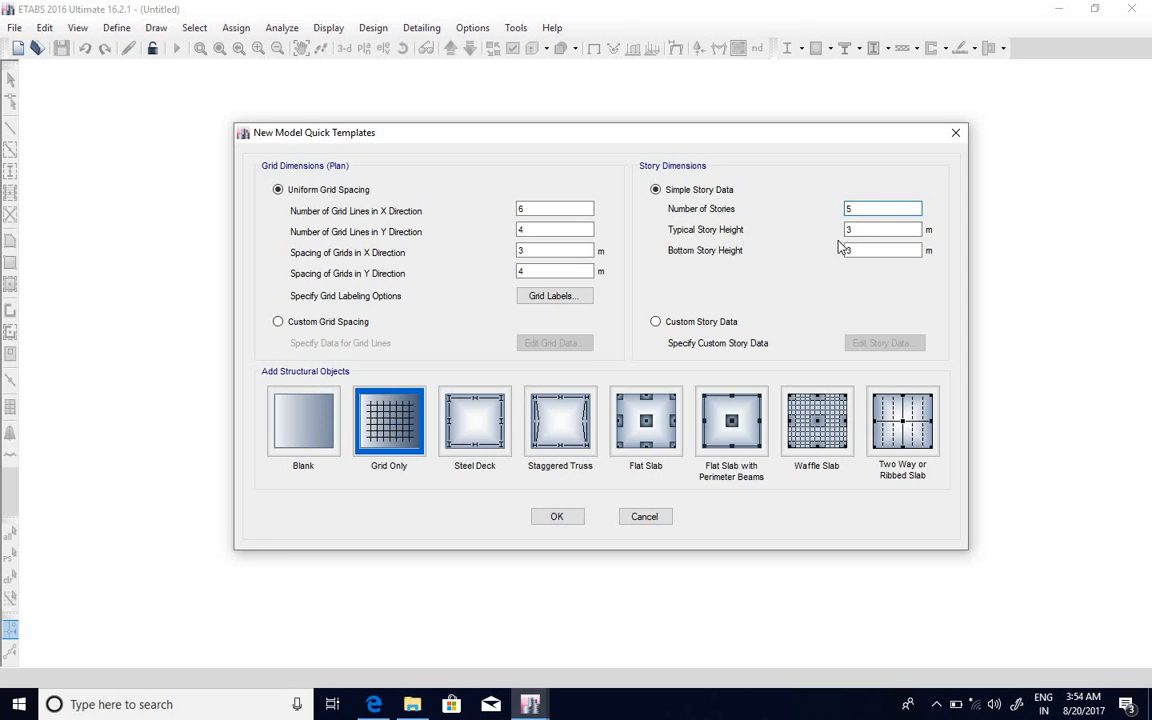
{"action": "key", "text": "Tab"}
{"action": "key", "text": "Tab"}
{"action": "left_click", "coordinate": [557, 517]}
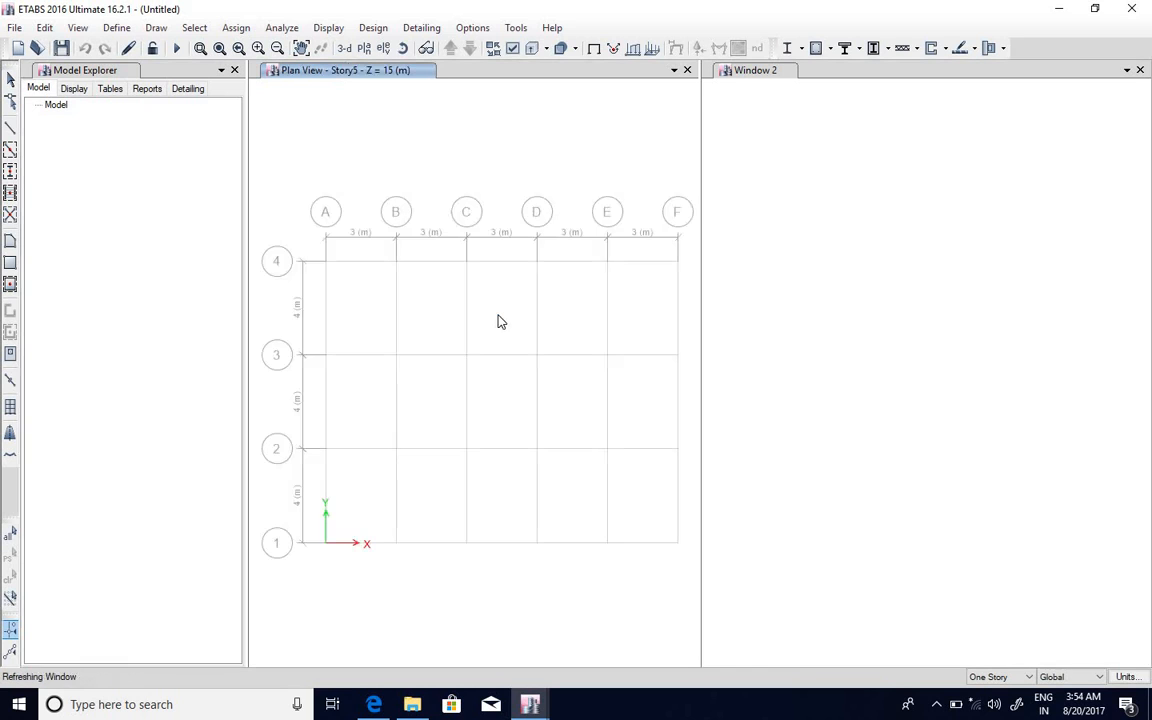
{"action": "scroll", "coordinate": [470, 295], "scroll_direction": "up", "scroll_amount": 4}
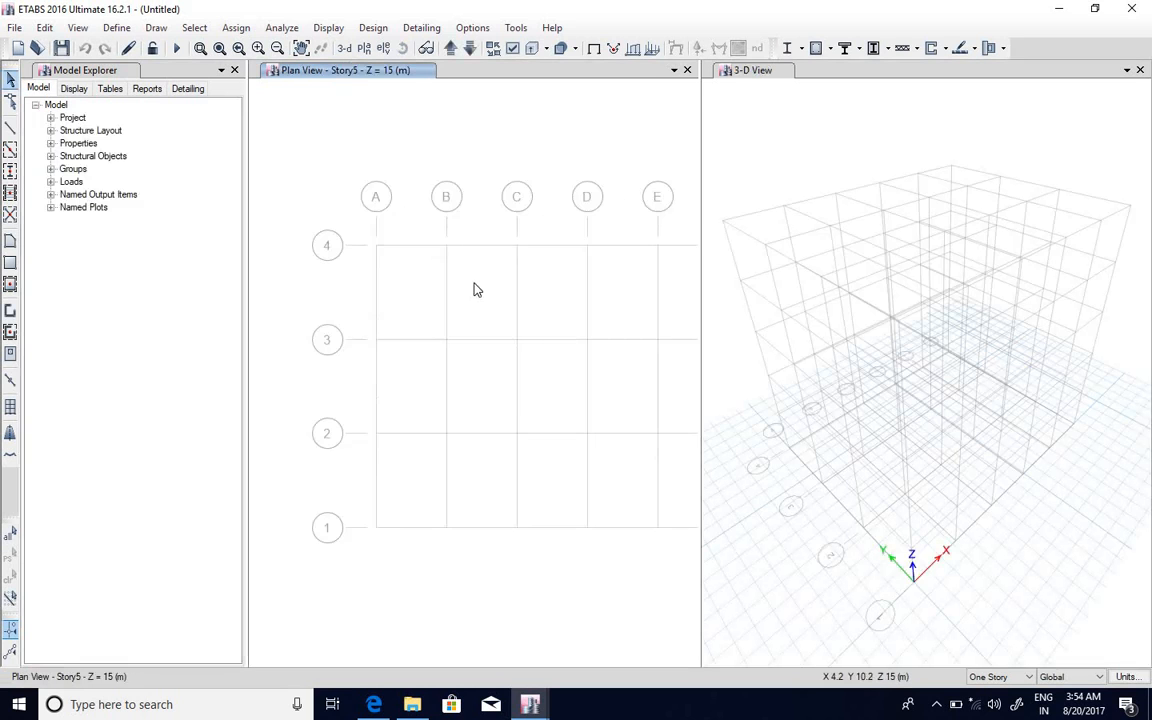
{"action": "scroll", "coordinate": [365, 299], "scroll_direction": "down", "scroll_amount": 3}
{"action": "scroll", "coordinate": [404, 288], "scroll_direction": "up", "scroll_amount": 3}
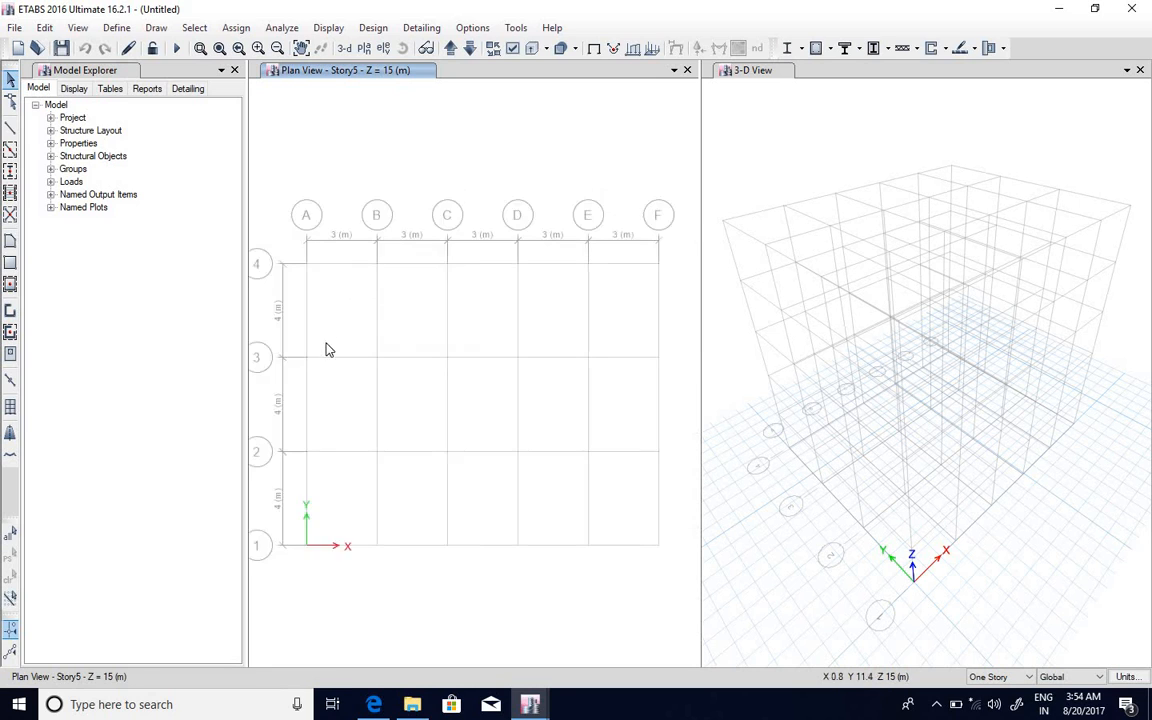
Examine the grid labels and the X and Y spacings in the Story5 plan view
{"action": "scroll", "coordinate": [316, 265], "scroll_direction": "down", "scroll_amount": 3}
{"action": "scroll", "coordinate": [311, 283], "scroll_direction": "up", "scroll_amount": 3}
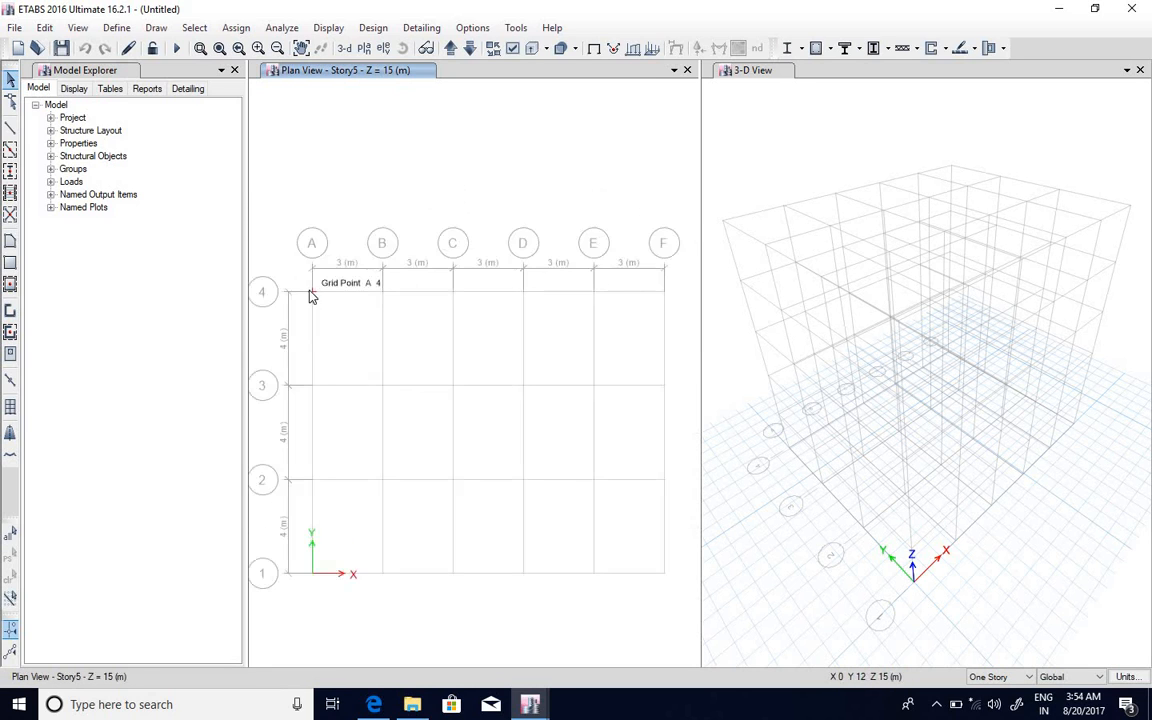
{"action": "scroll", "coordinate": [318, 280], "scroll_direction": "down", "scroll_amount": 3}
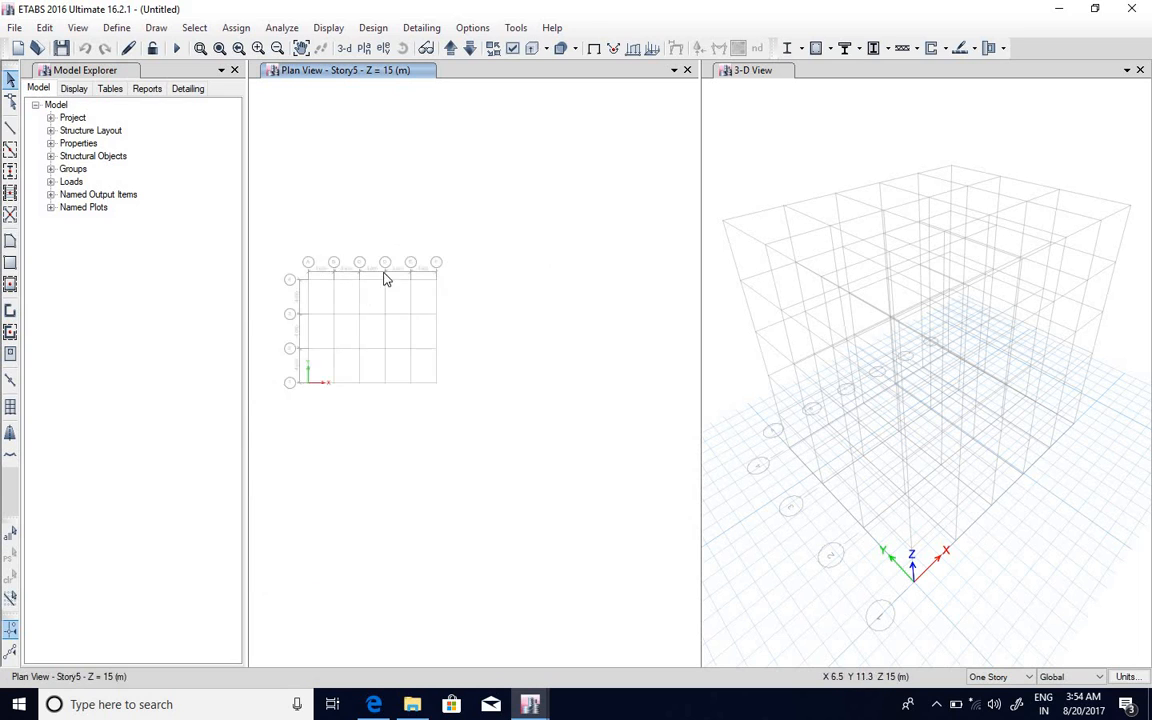
{"action": "scroll", "coordinate": [300, 280], "scroll_direction": "up", "scroll_amount": 3}
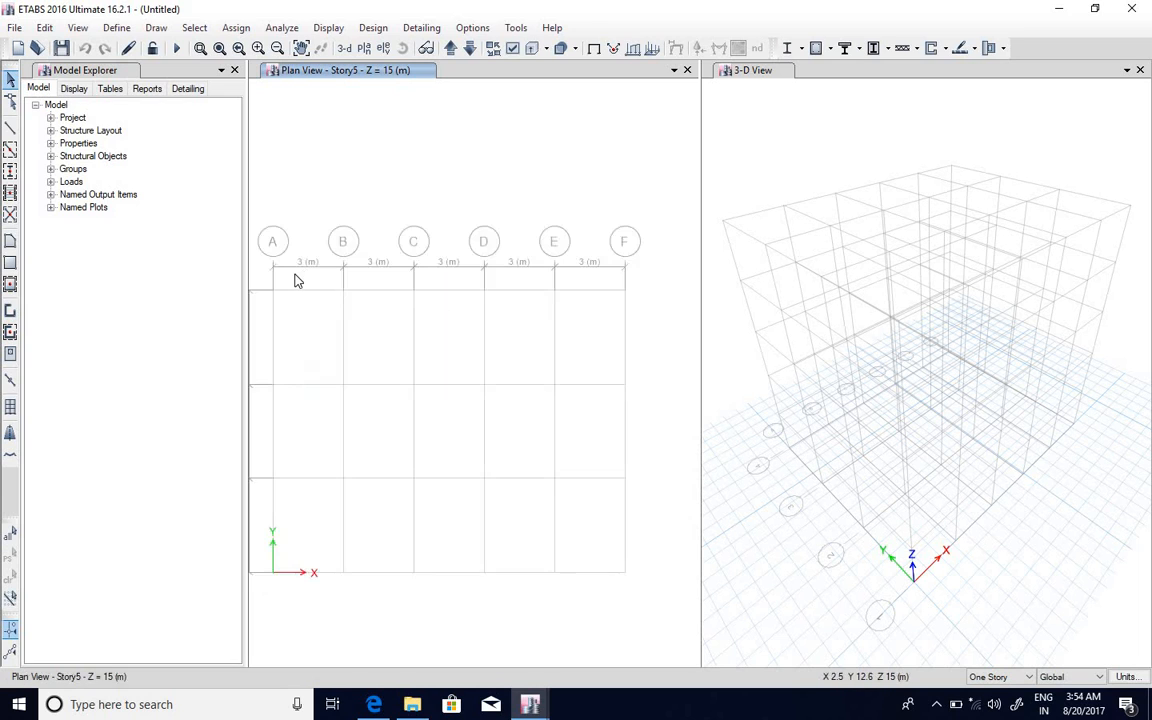
{"action": "scroll", "coordinate": [316, 314], "scroll_direction": "down", "scroll_amount": 3}
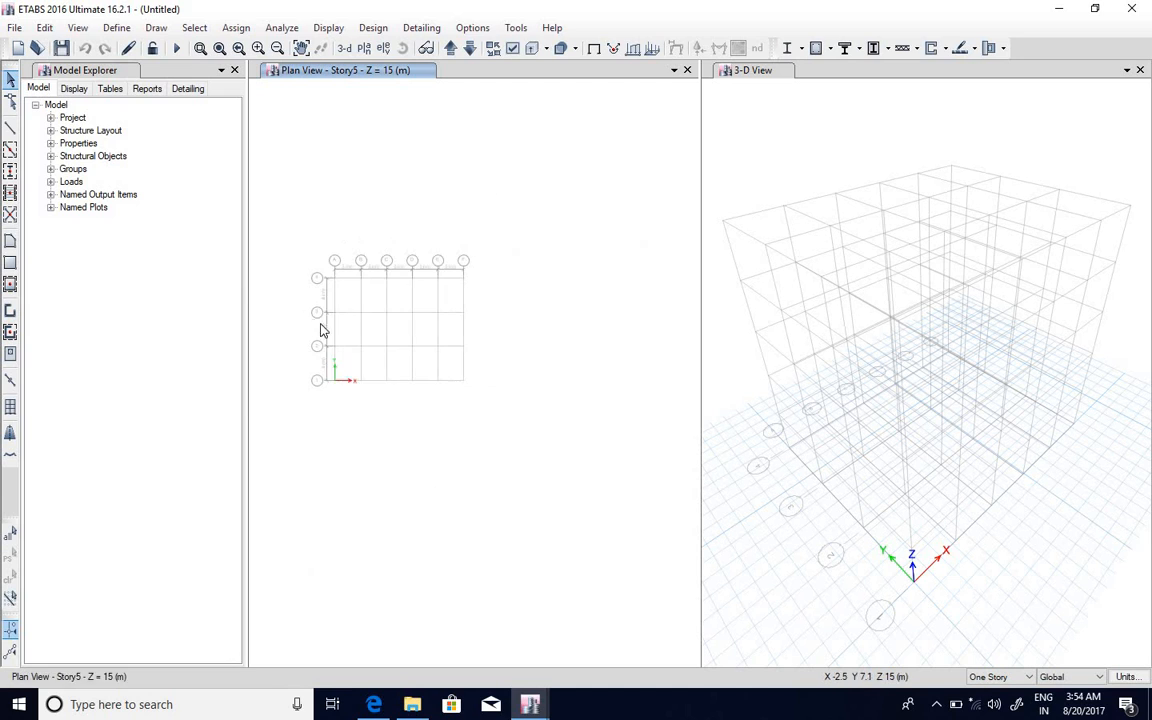
{"action": "scroll", "coordinate": [320, 330], "scroll_direction": "up", "scroll_amount": 3}
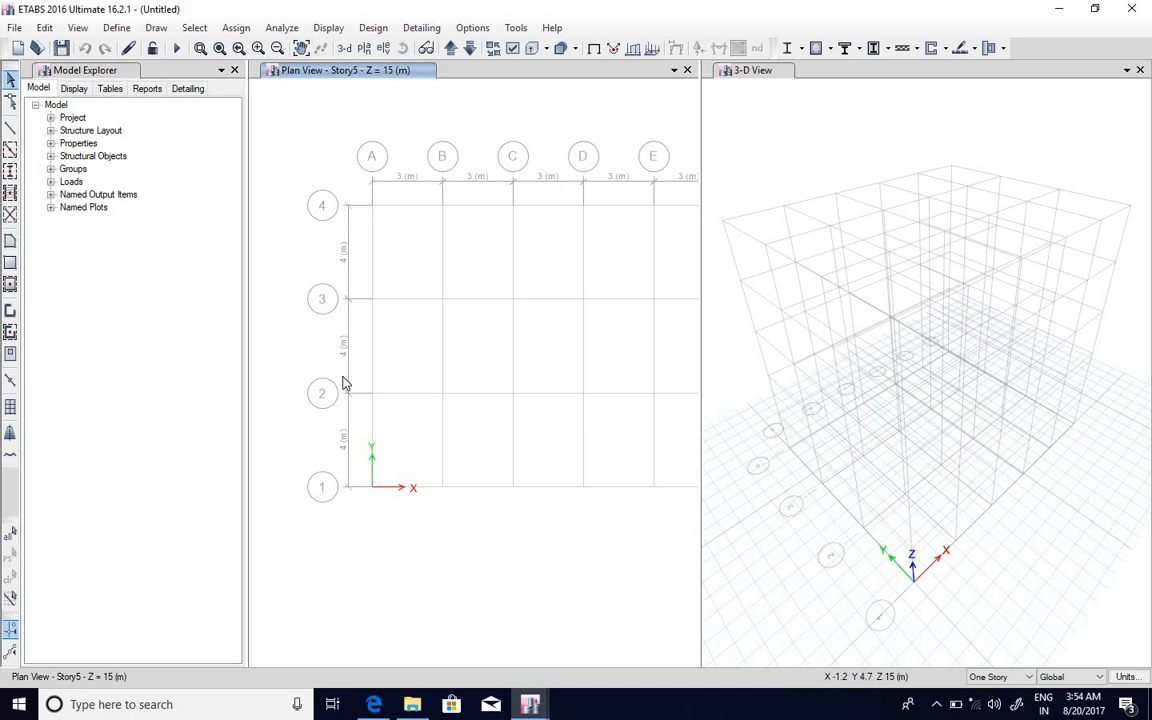
{"action": "scroll", "coordinate": [343, 383], "scroll_direction": "down", "scroll_amount": 3}
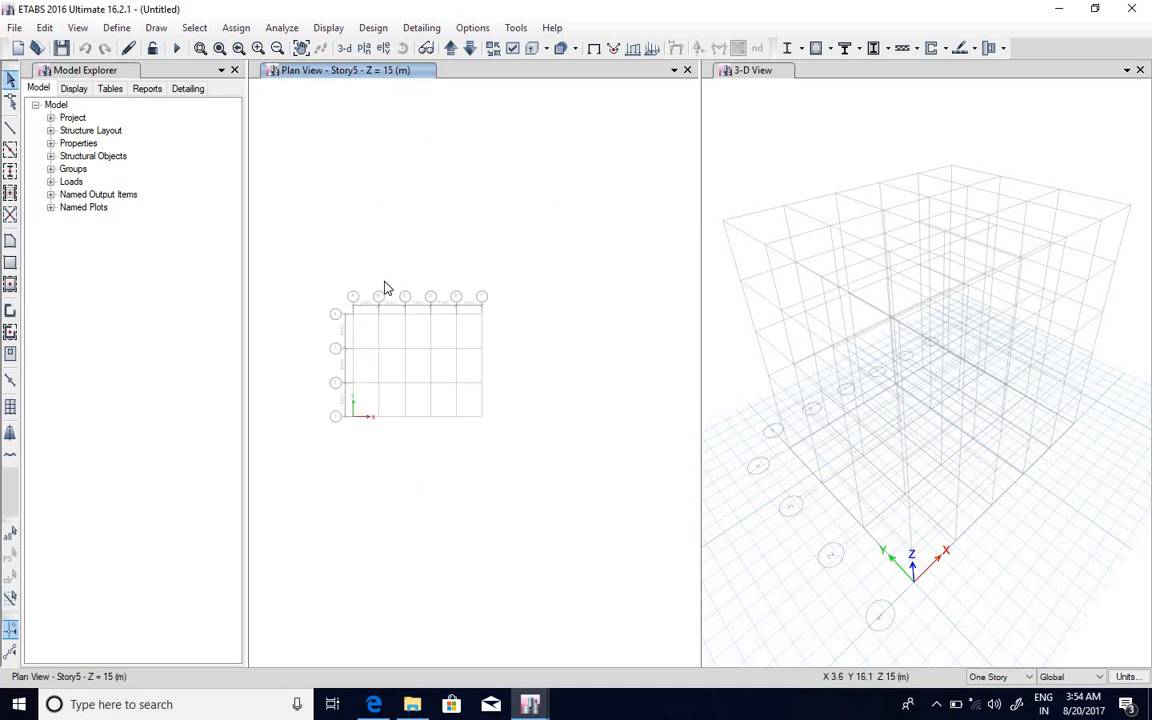
{"action": "scroll", "coordinate": [386, 285], "scroll_direction": "up", "scroll_amount": 3}
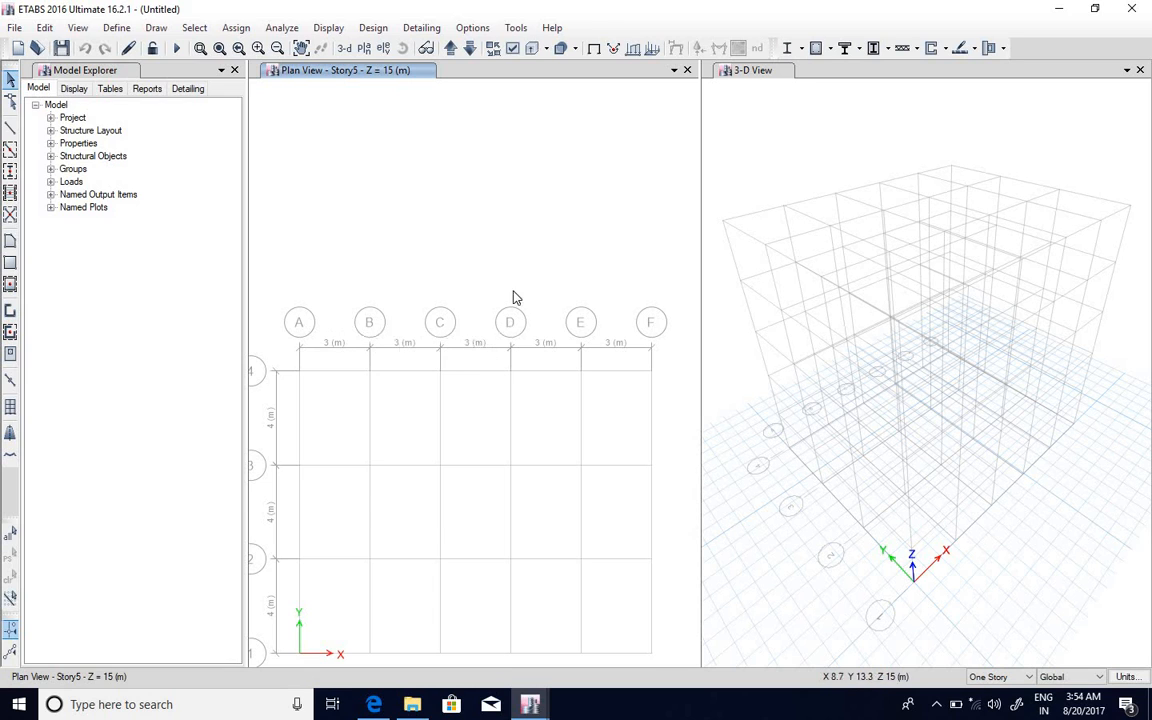
{"action": "scroll", "coordinate": [511, 310], "scroll_direction": "down", "scroll_amount": 3}
{"action": "scroll", "coordinate": [461, 353], "scroll_direction": "up", "scroll_amount": 3}
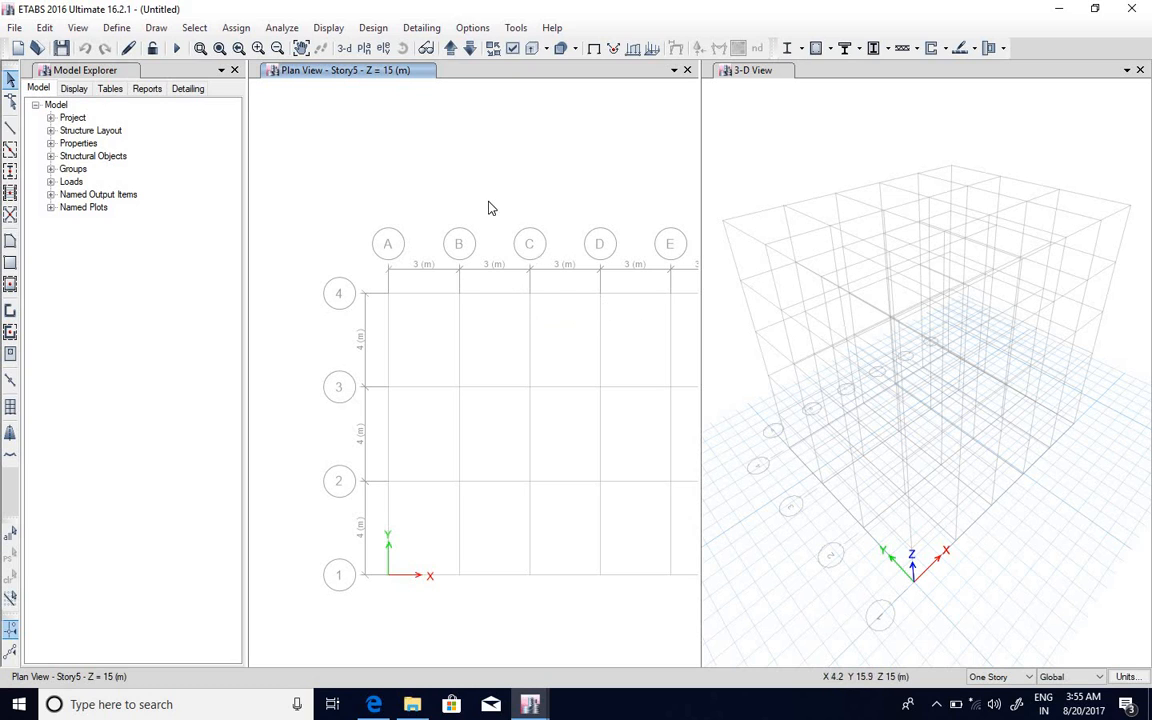
Start a new model without saving the current one, and initialize it with the built-in Metric SI and Indian code settings
{"action": "left_click", "coordinate": [15, 27]}
{"action": "left_click", "coordinate": [24, 47]}
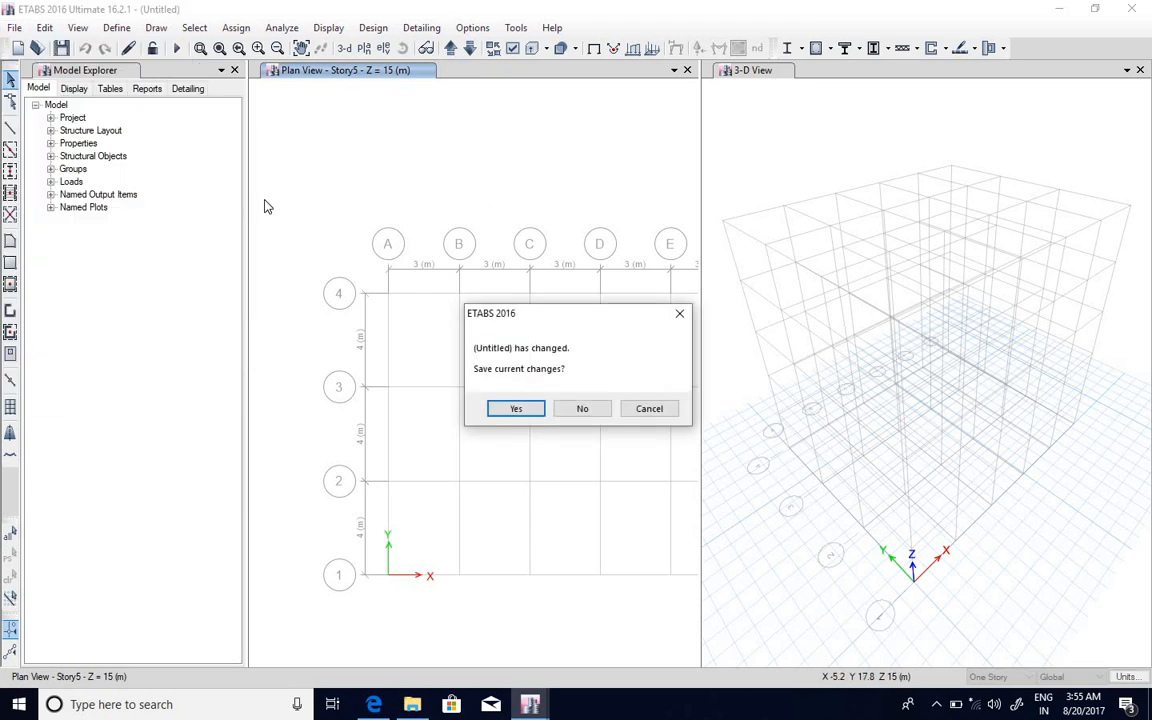
{"action": "left_click", "coordinate": [582, 408]}
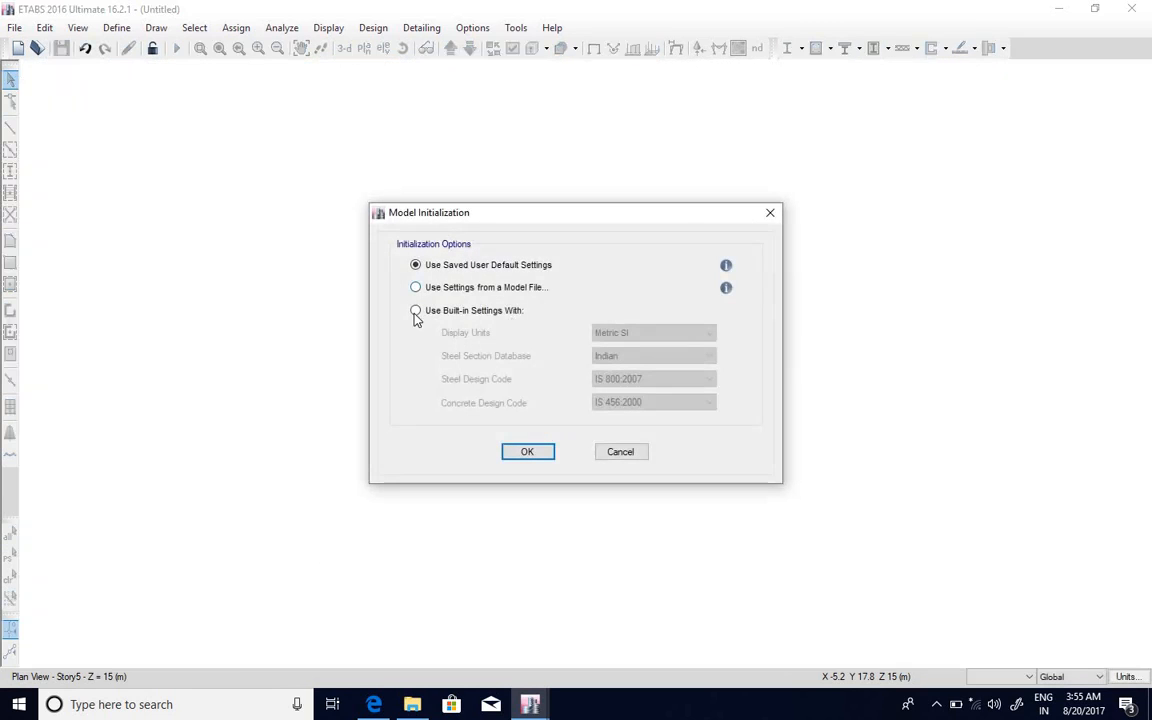
{"action": "left_click", "coordinate": [416, 313]}
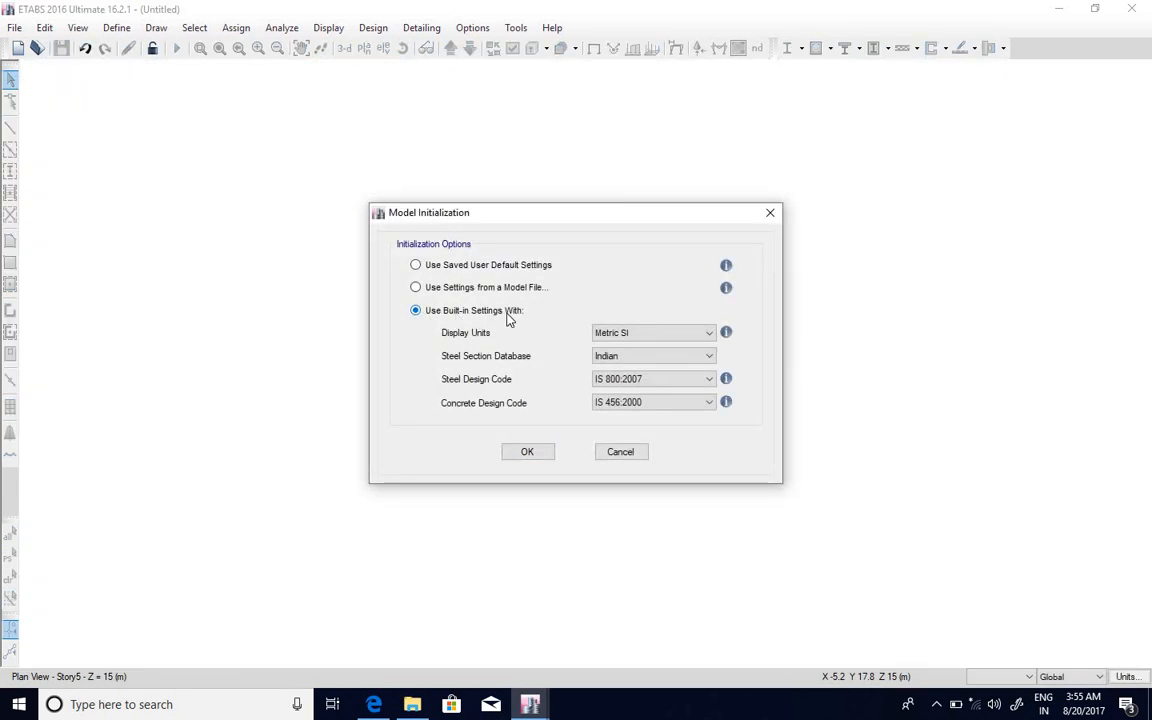
{"action": "left_click", "coordinate": [530, 452]}
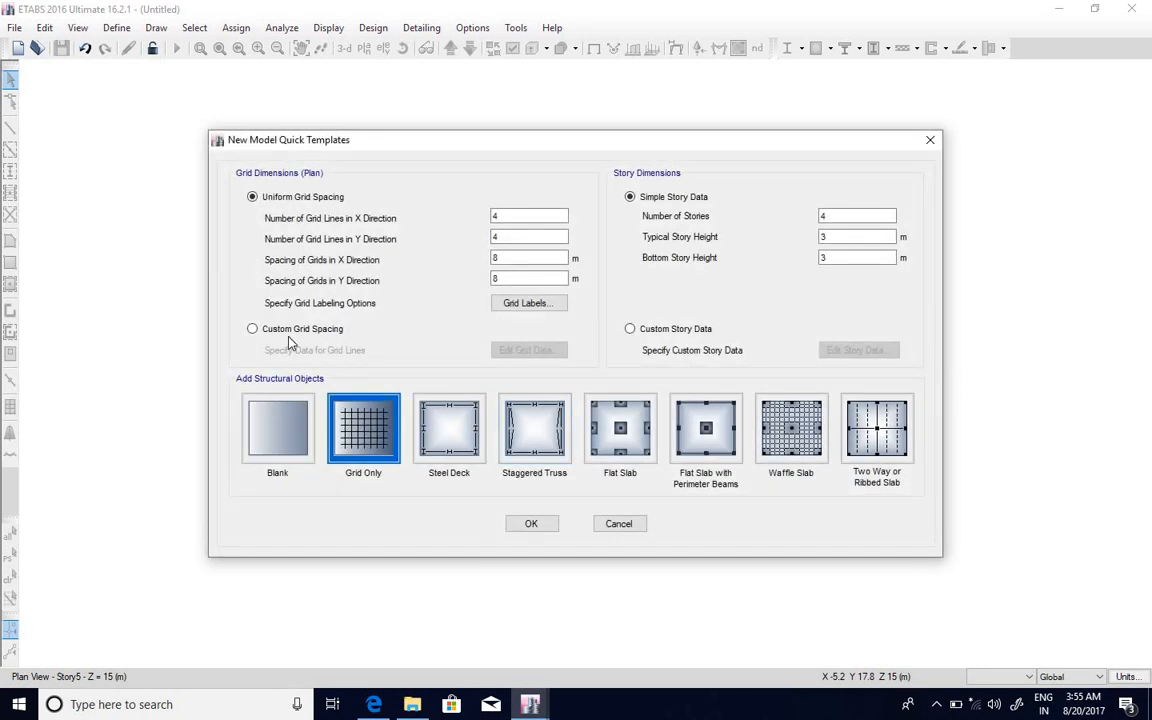
Use custom grid spacing for the plan and set the X ordinates of grid C to 12 m and grid D to 30 m
{"action": "left_click", "coordinate": [264, 333]}
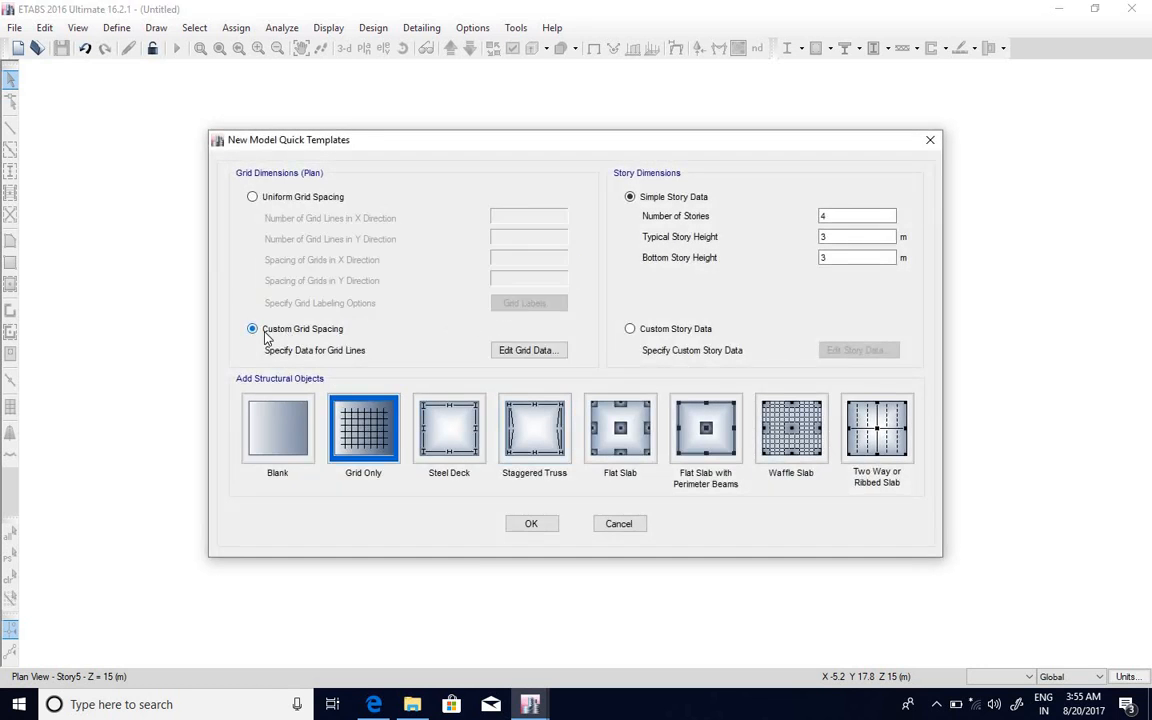
{"action": "left_click", "coordinate": [512, 352]}
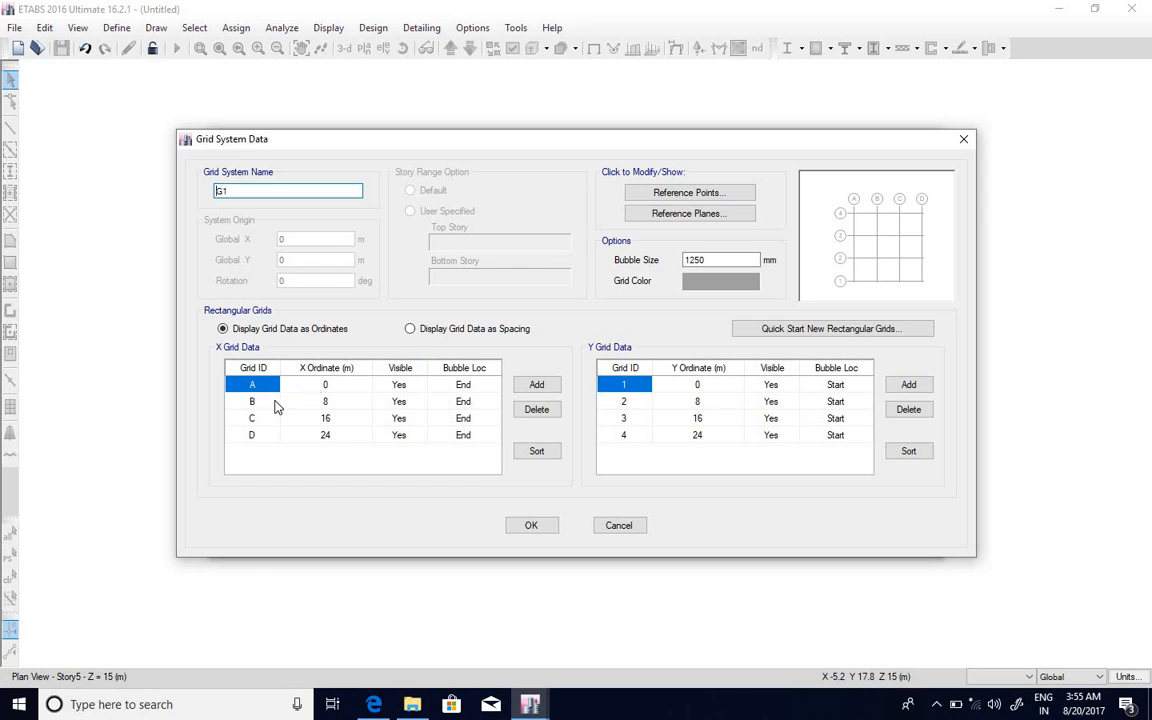
{"action": "left_click", "coordinate": [336, 424]}
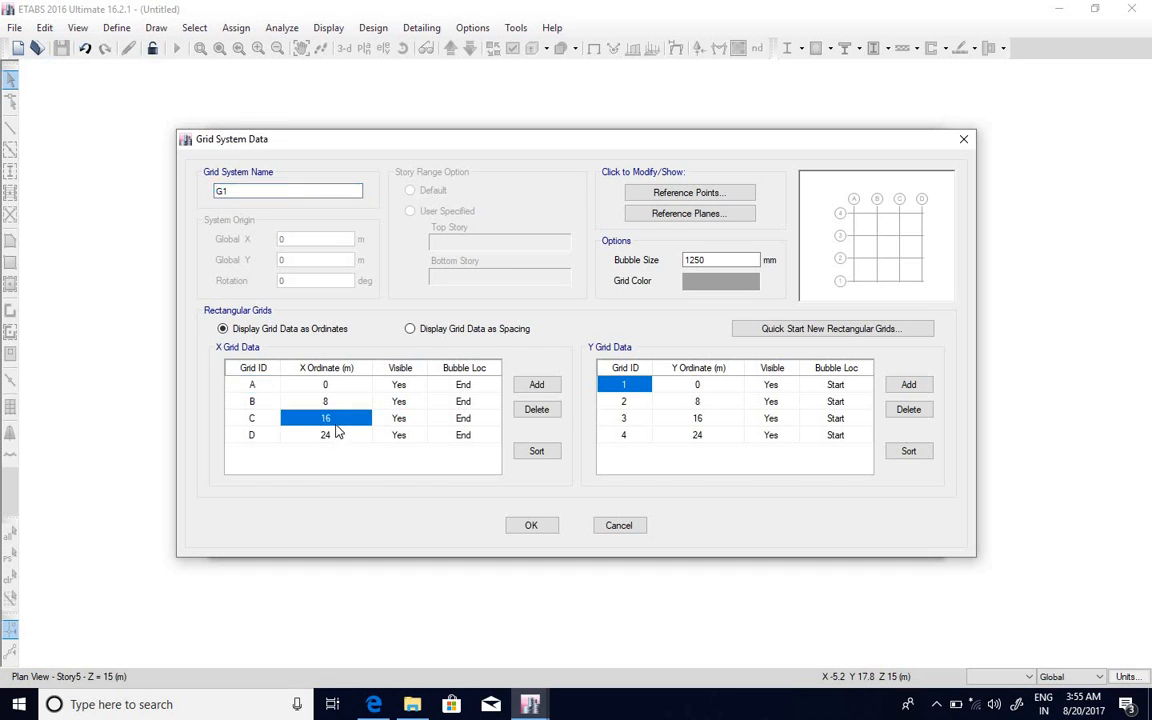
{"action": "type", "text": "12"}
{"action": "key", "text": "Return"}
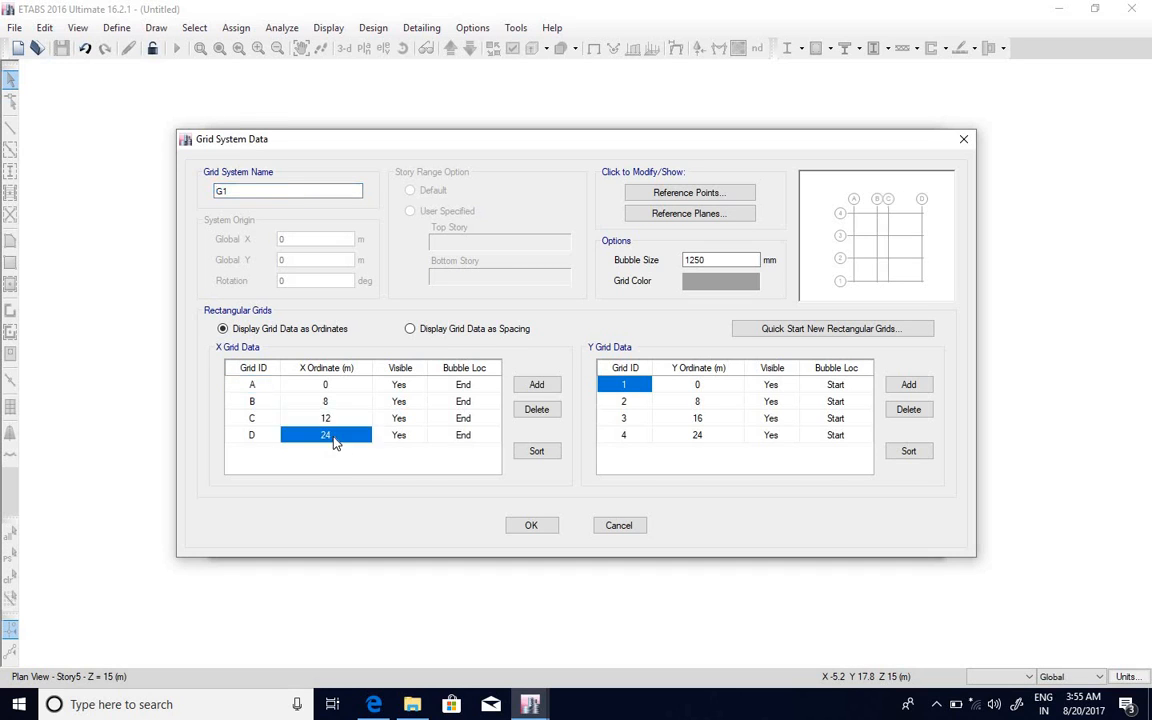
{"action": "type", "text": "30"}
Add three more X grid lines after grid D
{"action": "left_click", "coordinate": [536, 385]}
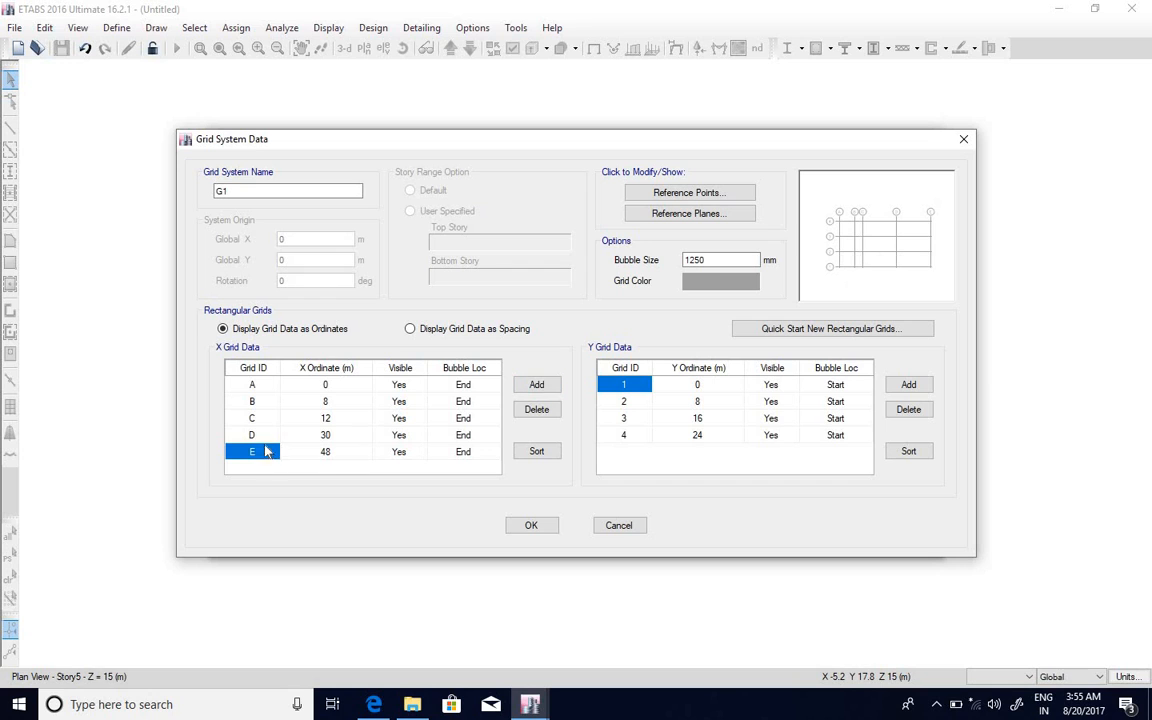
{"action": "left_click", "coordinate": [536, 386]}
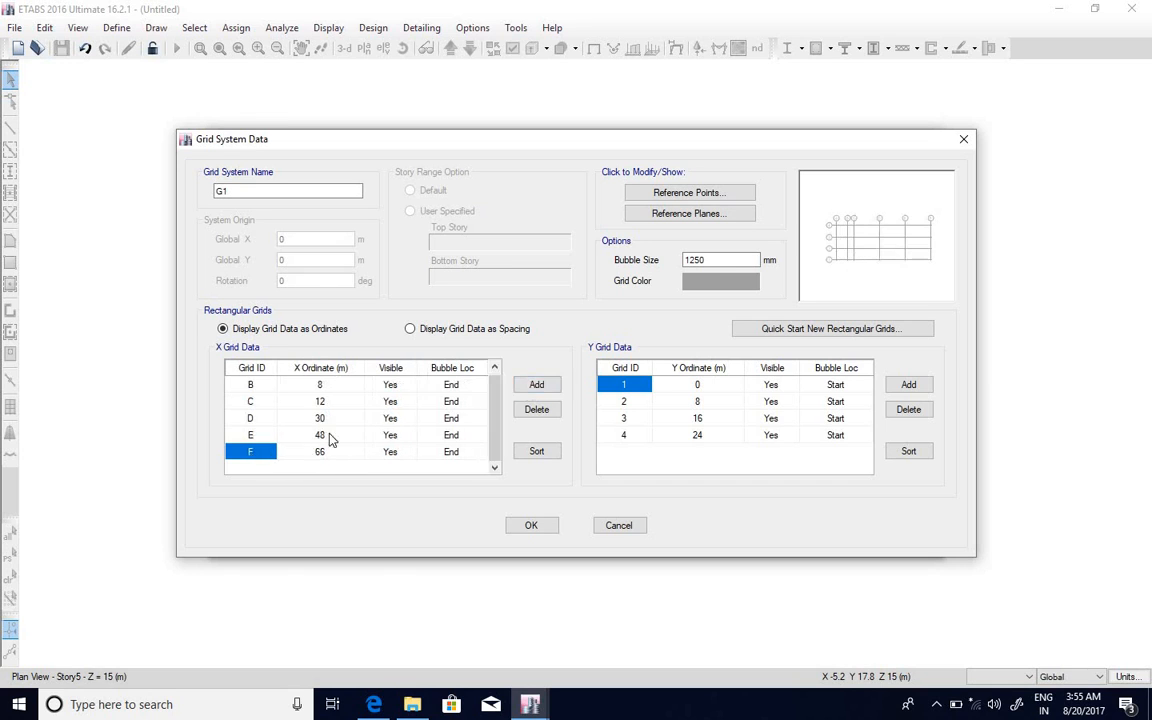
{"action": "left_click", "coordinate": [536, 386]}
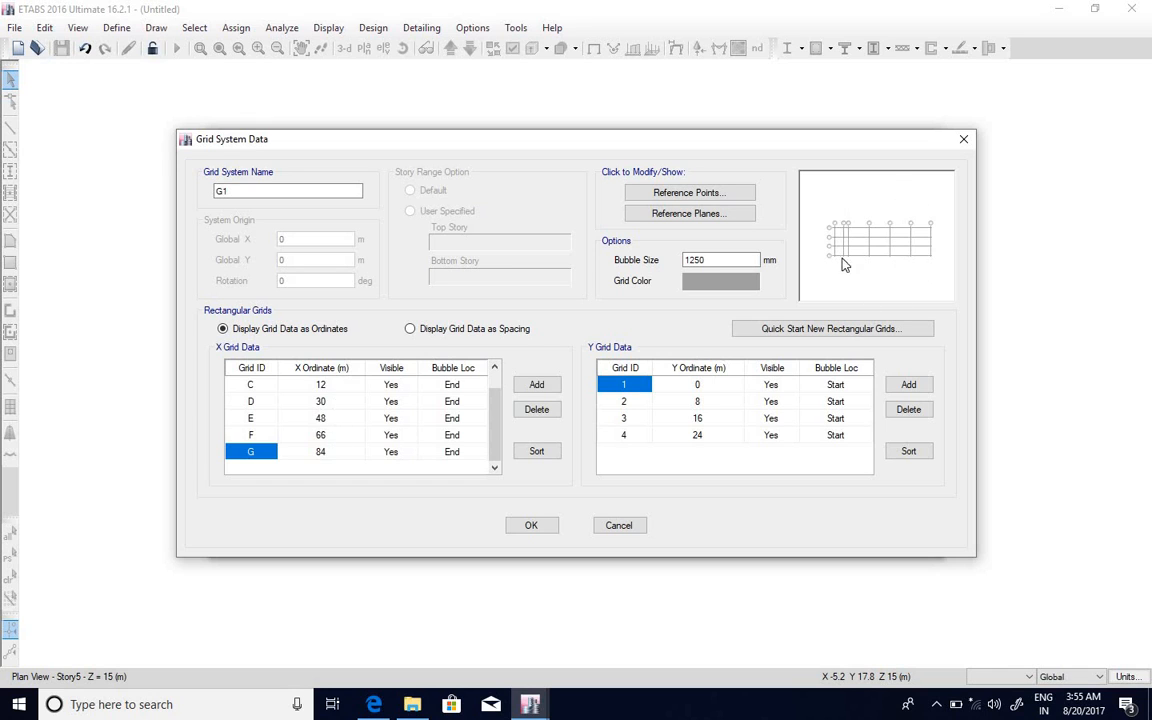
Set the X ordinates of grids G, F and E to 70, 60 and 45 m, and add one more X grid line
{"action": "left_click", "coordinate": [324, 456]}
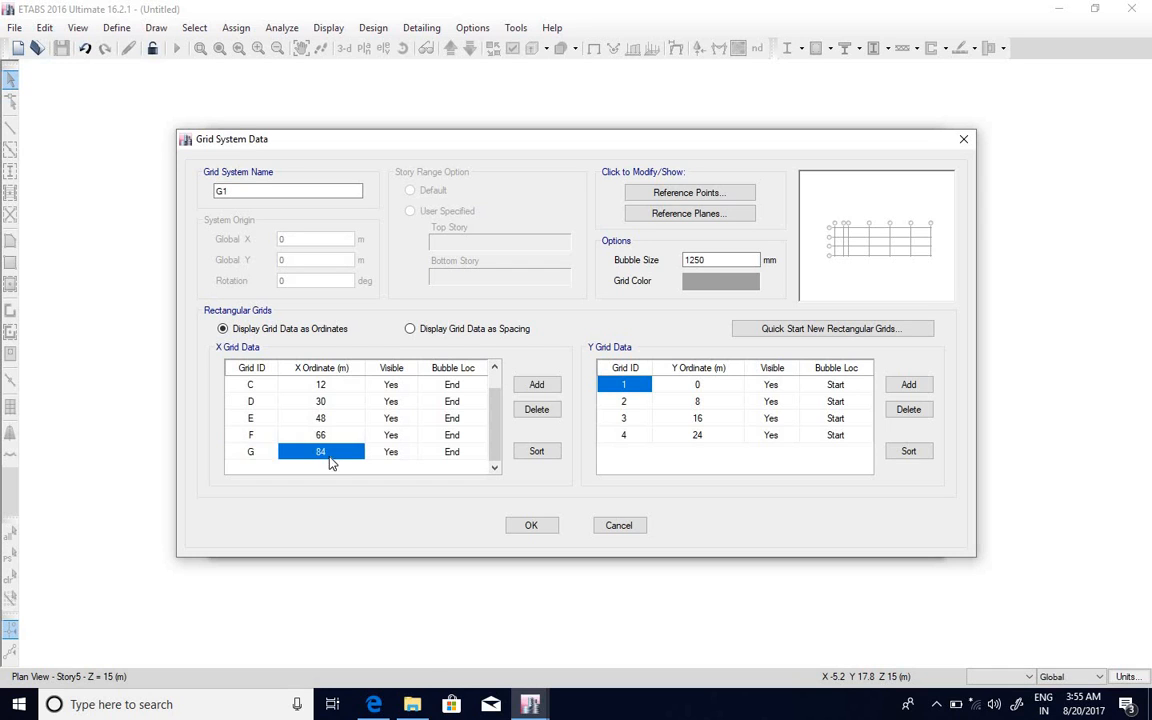
{"action": "type", "text": "70"}
{"action": "left_click", "coordinate": [337, 438]}
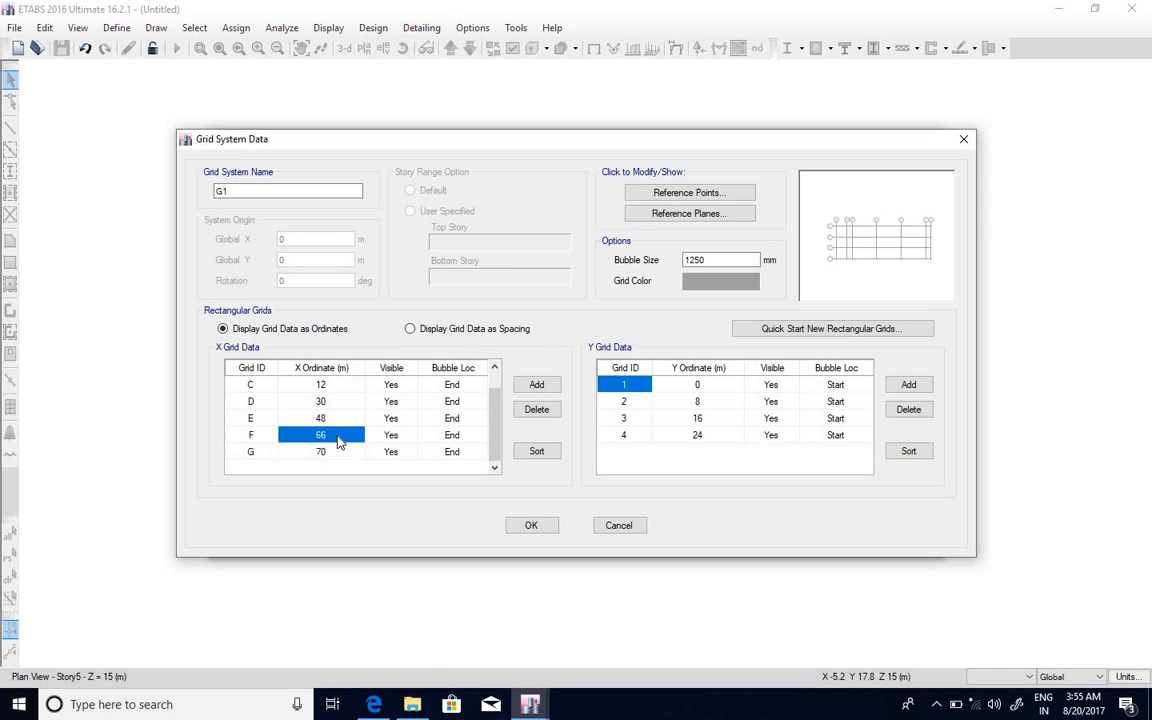
{"action": "type", "text": "60"}
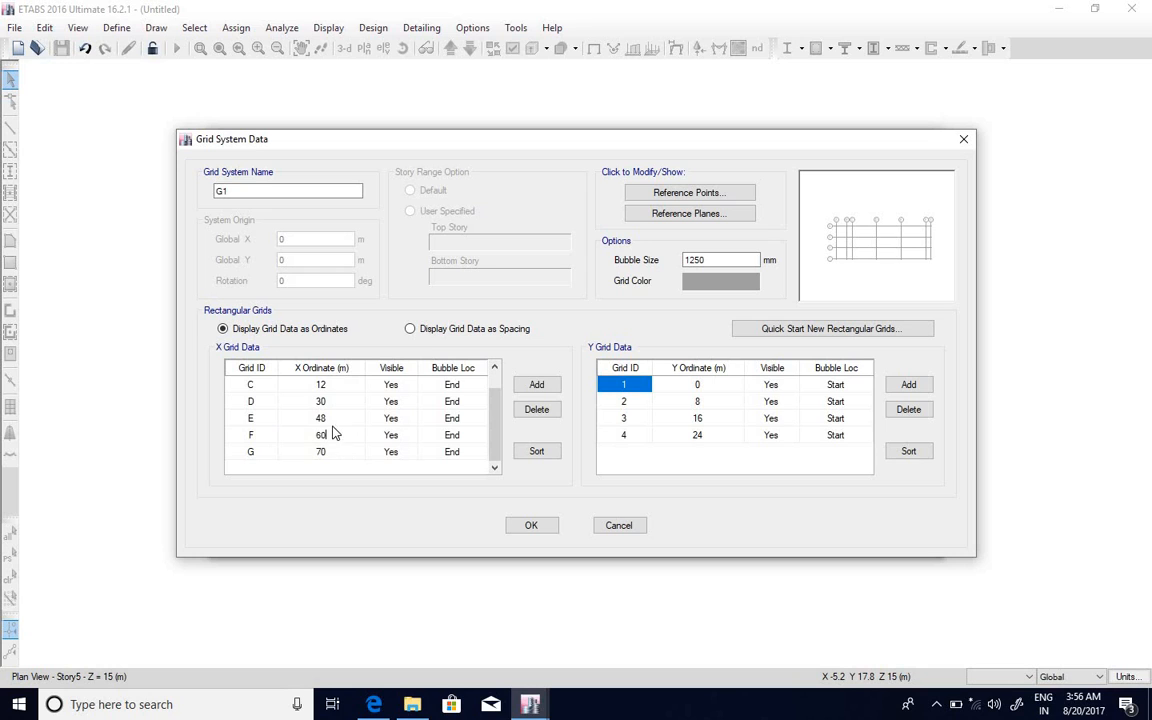
{"action": "left_click", "coordinate": [335, 421]}
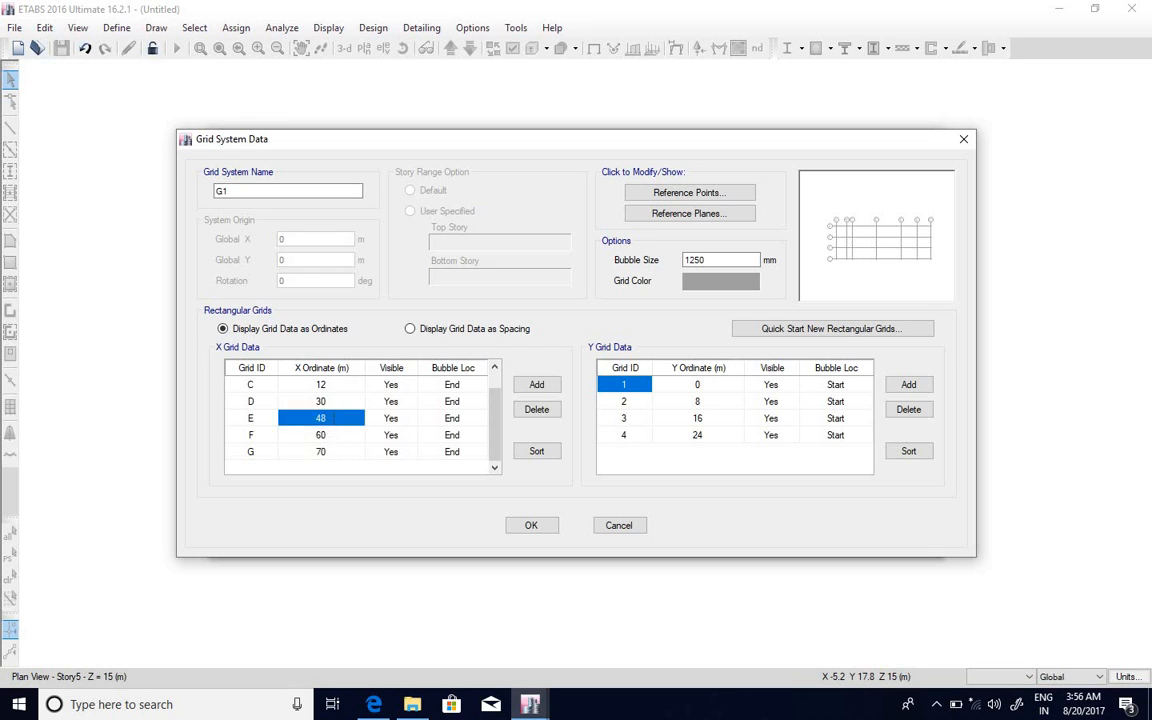
{"action": "key", "text": "BackSpace"}
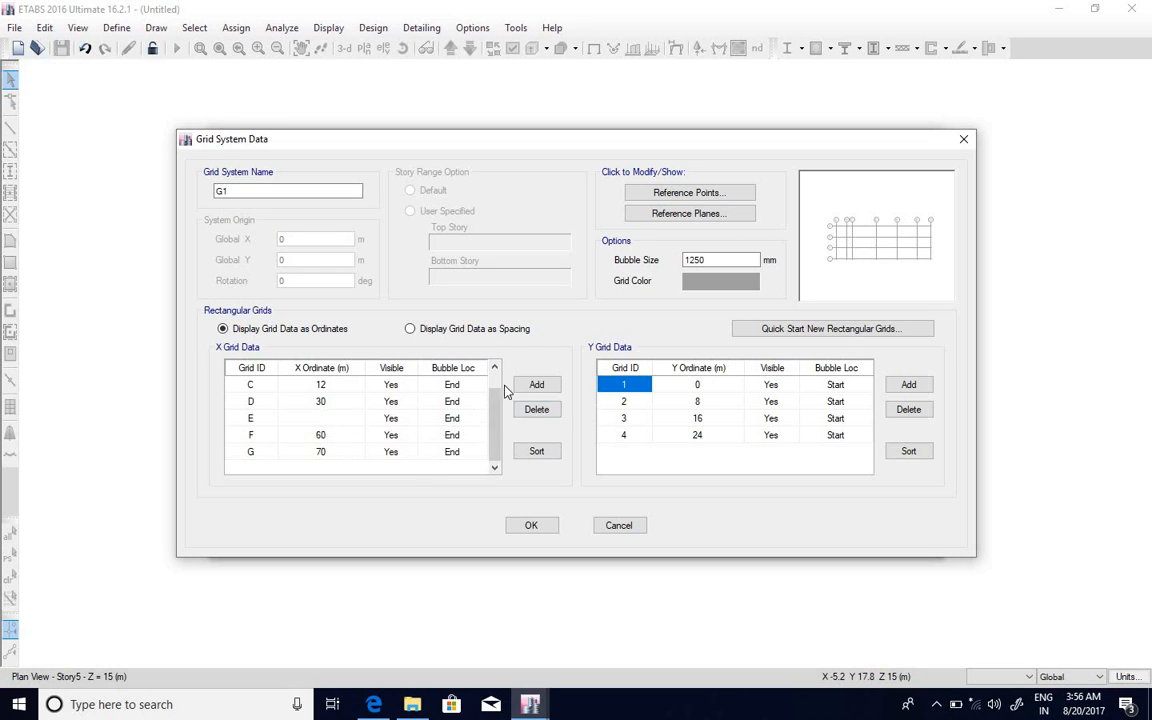
{"action": "type", "text": "45"}
{"action": "left_click", "coordinate": [536, 385]}
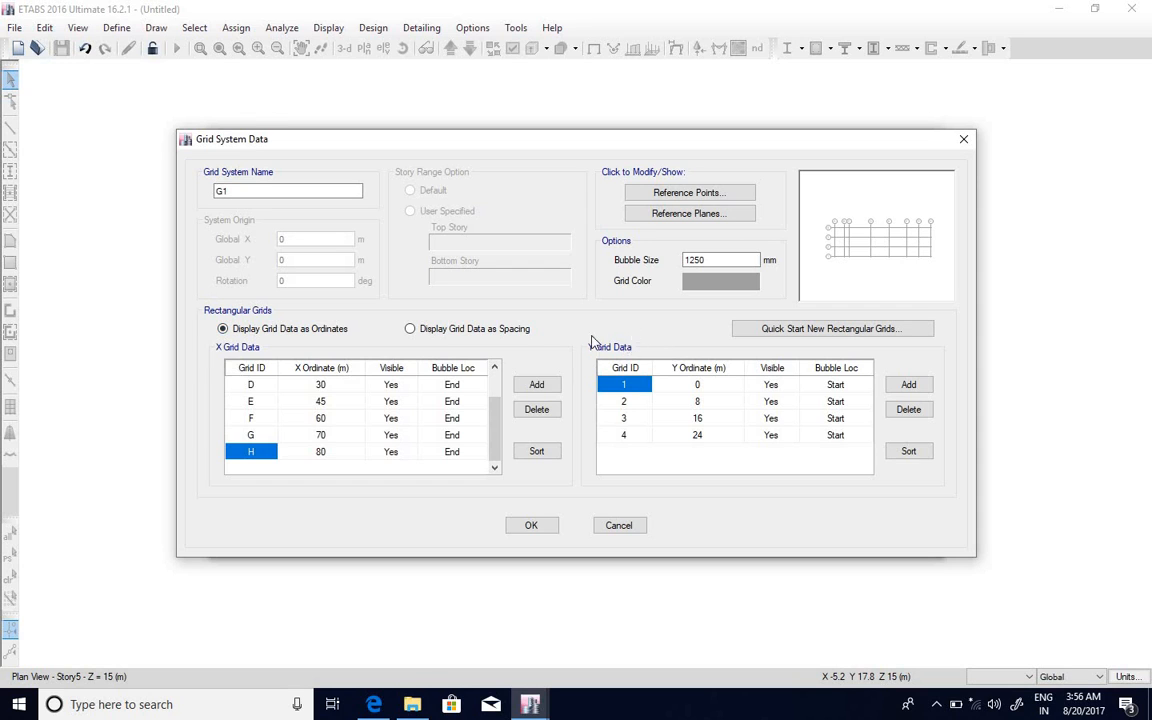
Set the Y ordinates of grids 2, 3 and 4 to 10, 20 and 28 m, and add a fifth Y grid line
{"action": "left_click", "coordinate": [704, 402]}
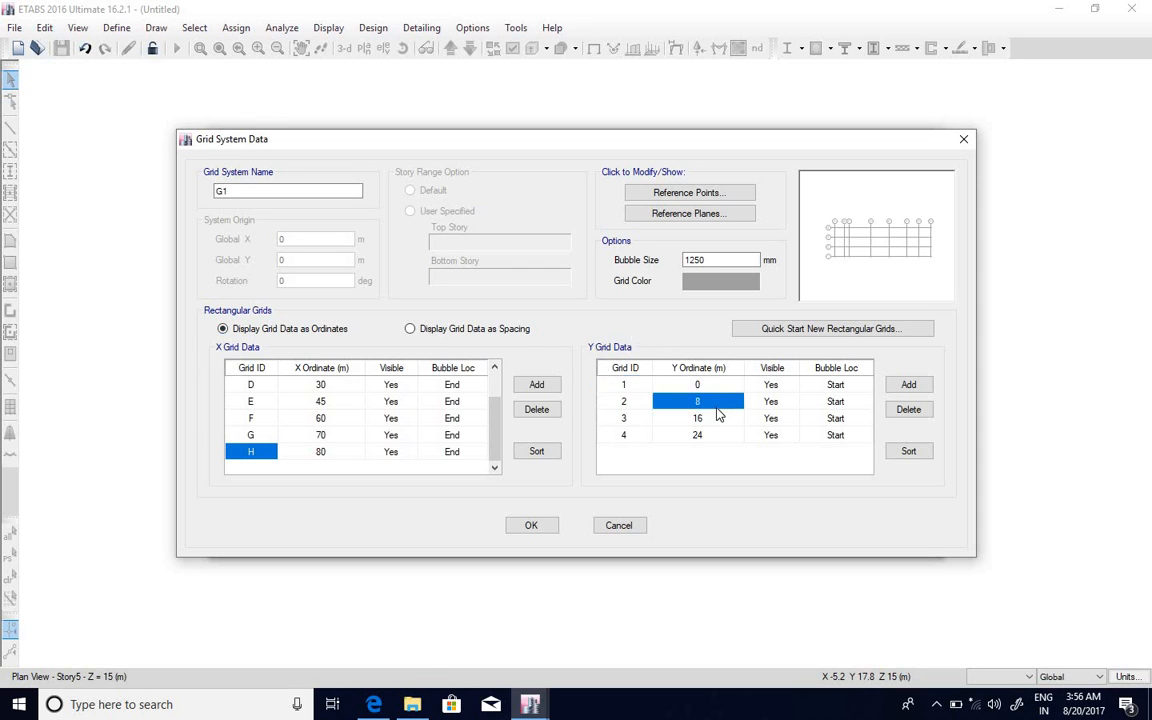
{"action": "type", "text": "1"}
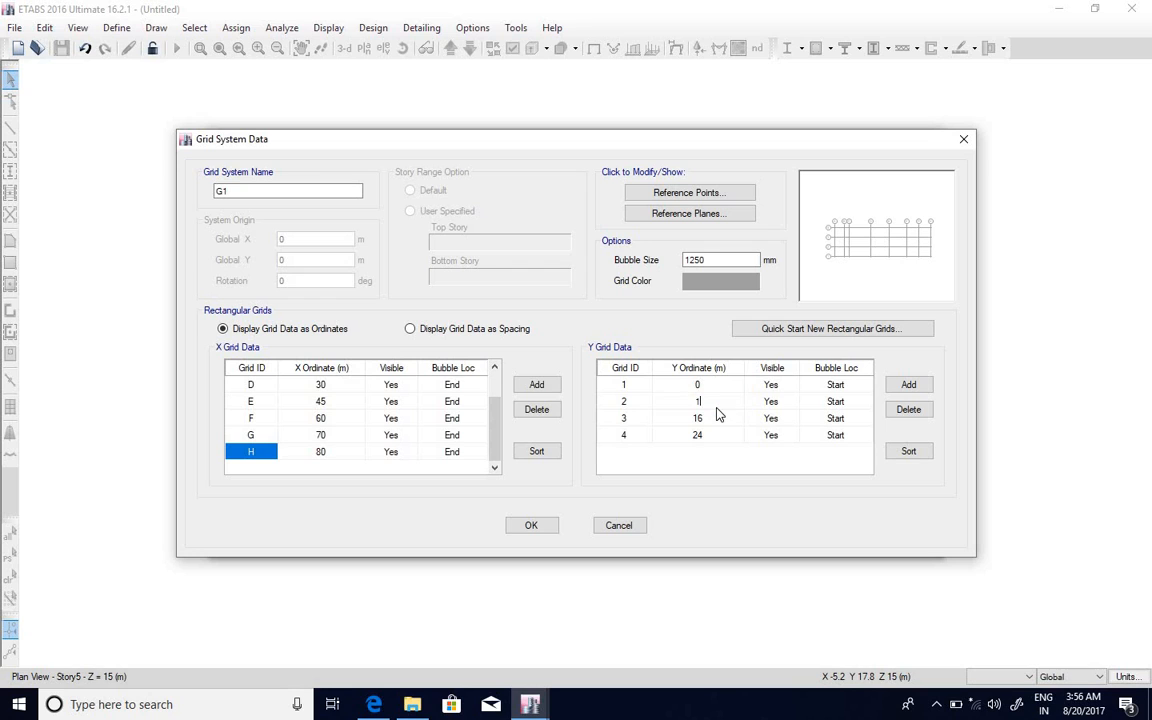
{"action": "type", "text": "0"}
{"action": "left_click", "coordinate": [714, 420]}
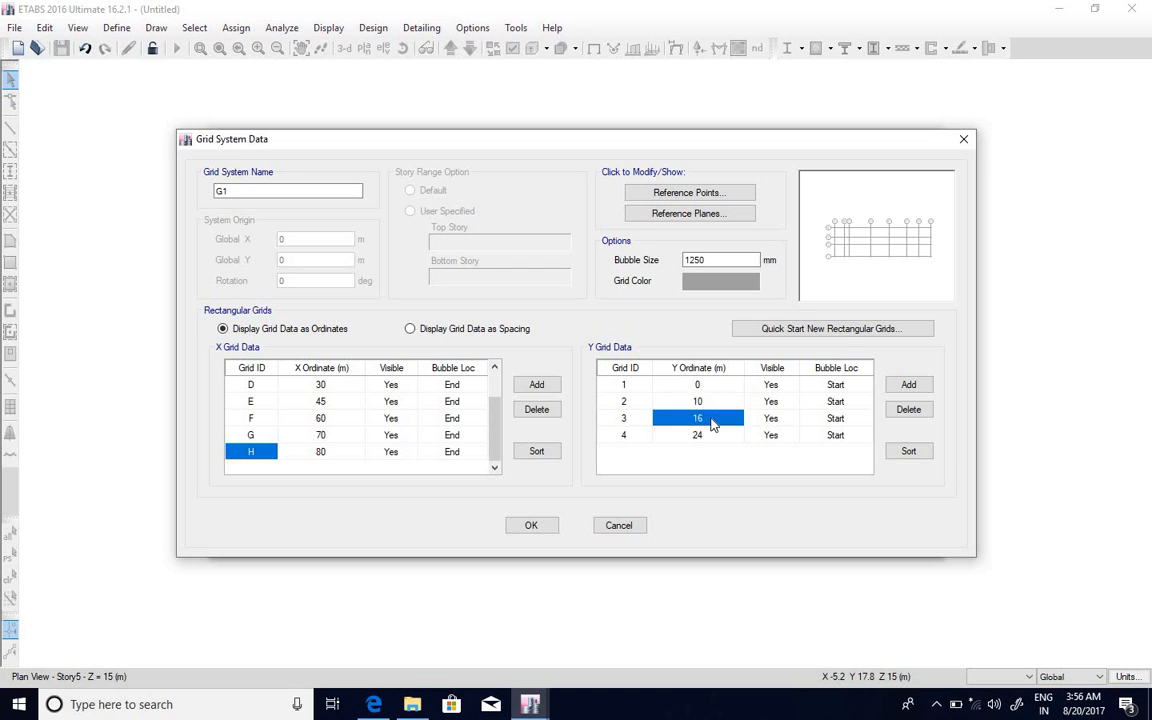
{"action": "type", "text": "20"}
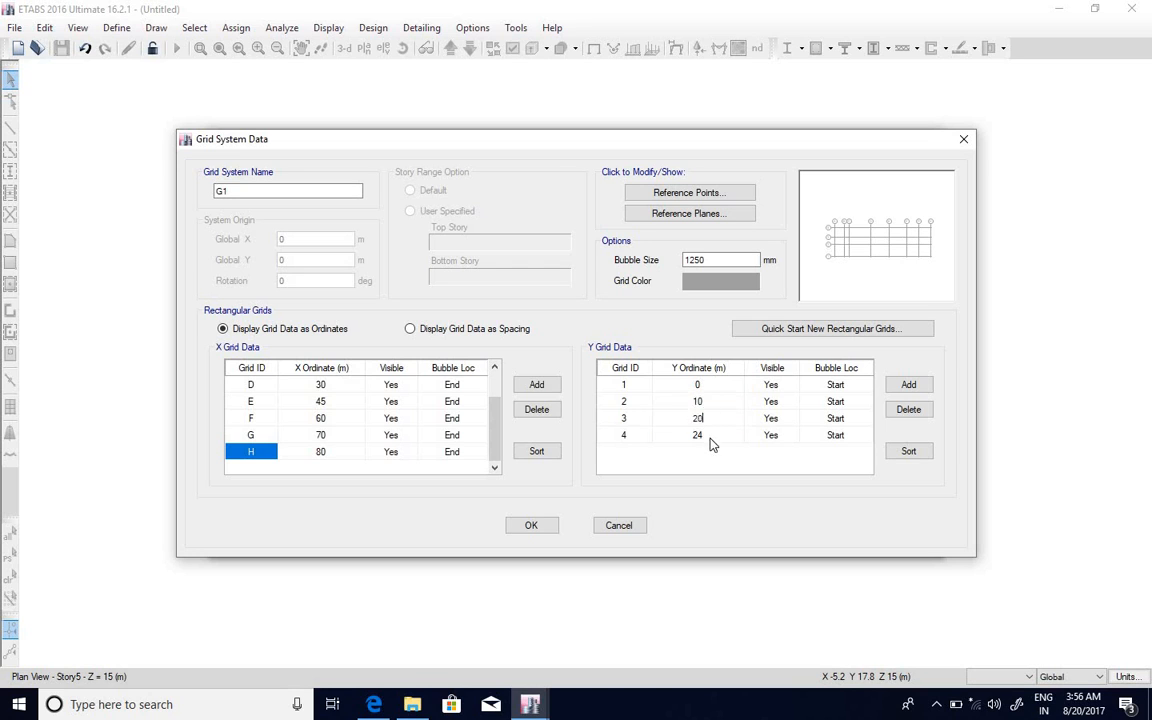
{"action": "left_click", "coordinate": [711, 439]}
{"action": "type", "text": "28"}
{"action": "left_click", "coordinate": [906, 384]}
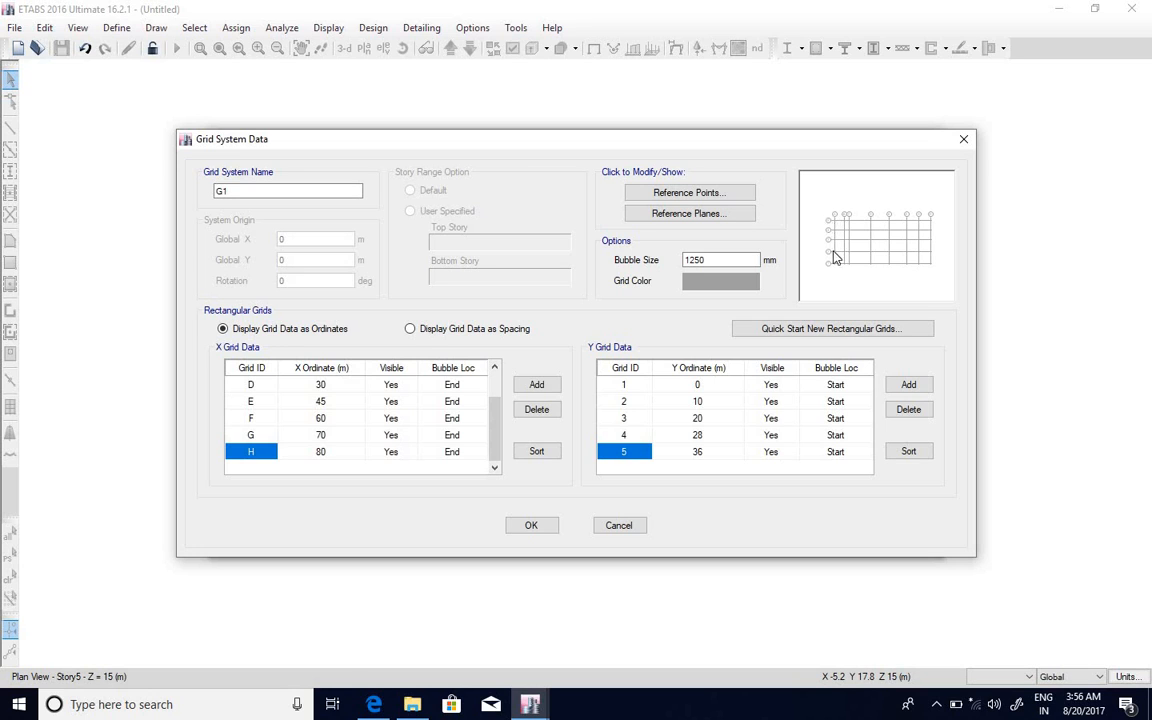
Replace the grid bubble size and accept the custom grid system data
{"action": "left_click_drag", "start_coordinate": [715, 261], "coordinate": [664, 263]}
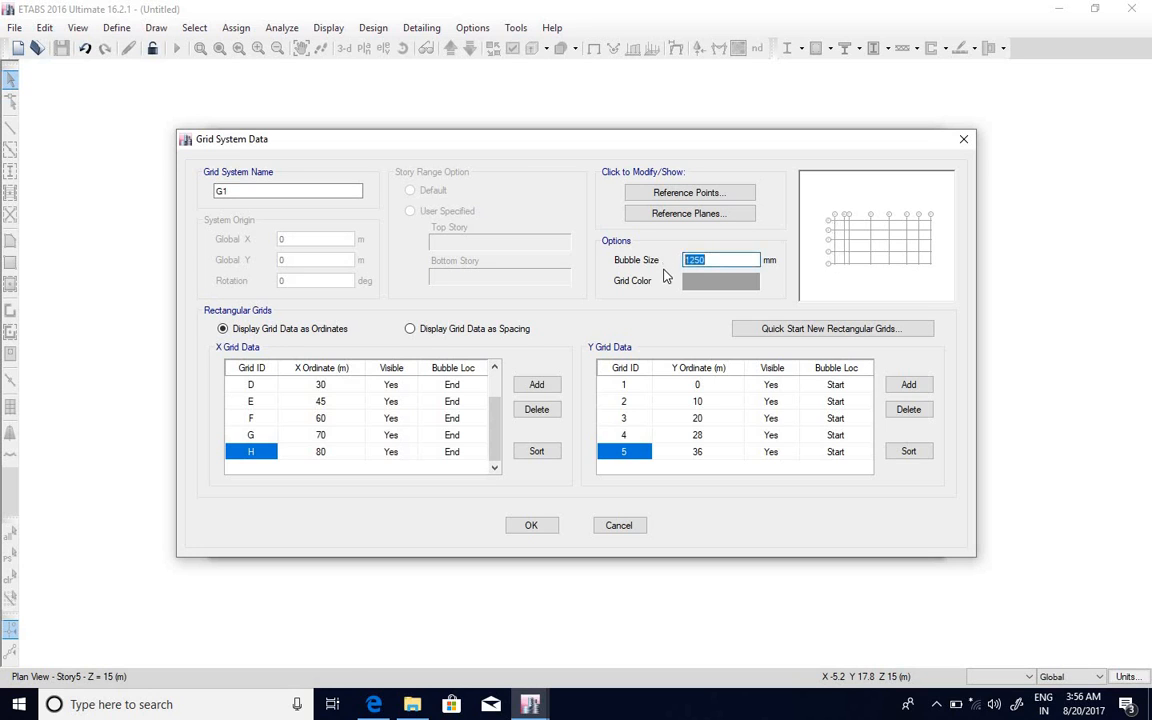
{"action": "type", "text": "1"}
{"action": "left_click", "coordinate": [529, 525]}
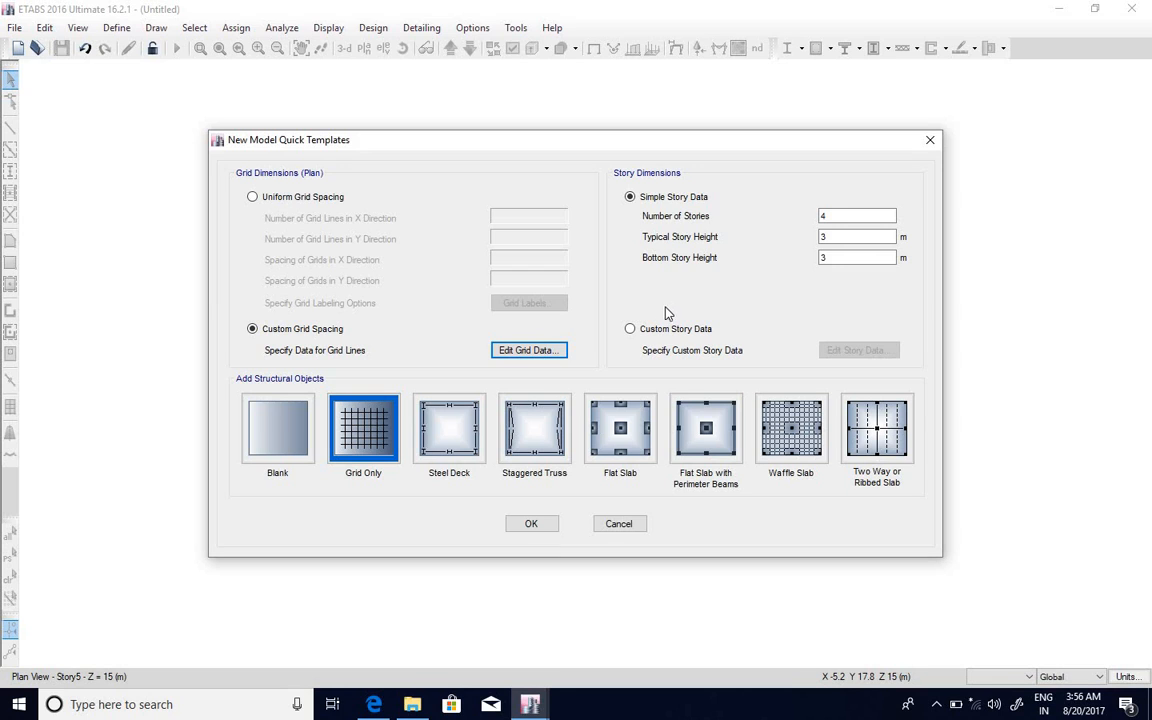
Switch to custom story data, set the Story1 height to 2.5 m, and create the grid-only model
{"action": "left_click", "coordinate": [631, 330]}
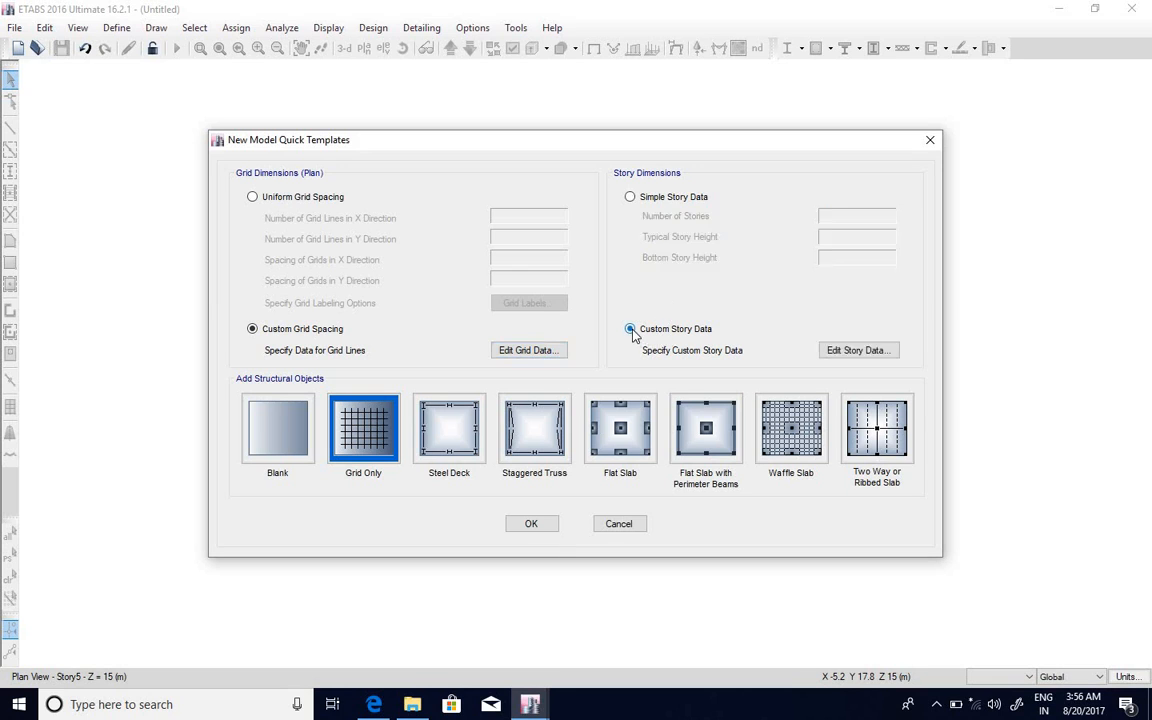
{"action": "left_click", "coordinate": [871, 357]}
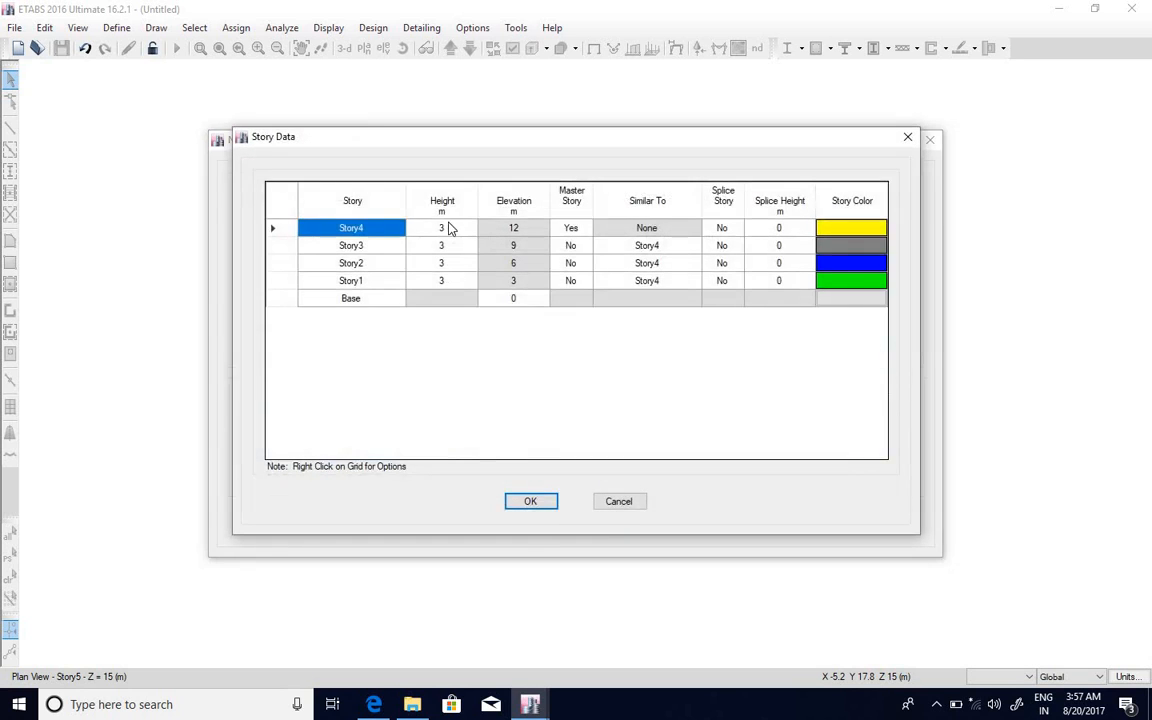
{"action": "left_click", "coordinate": [451, 281]}
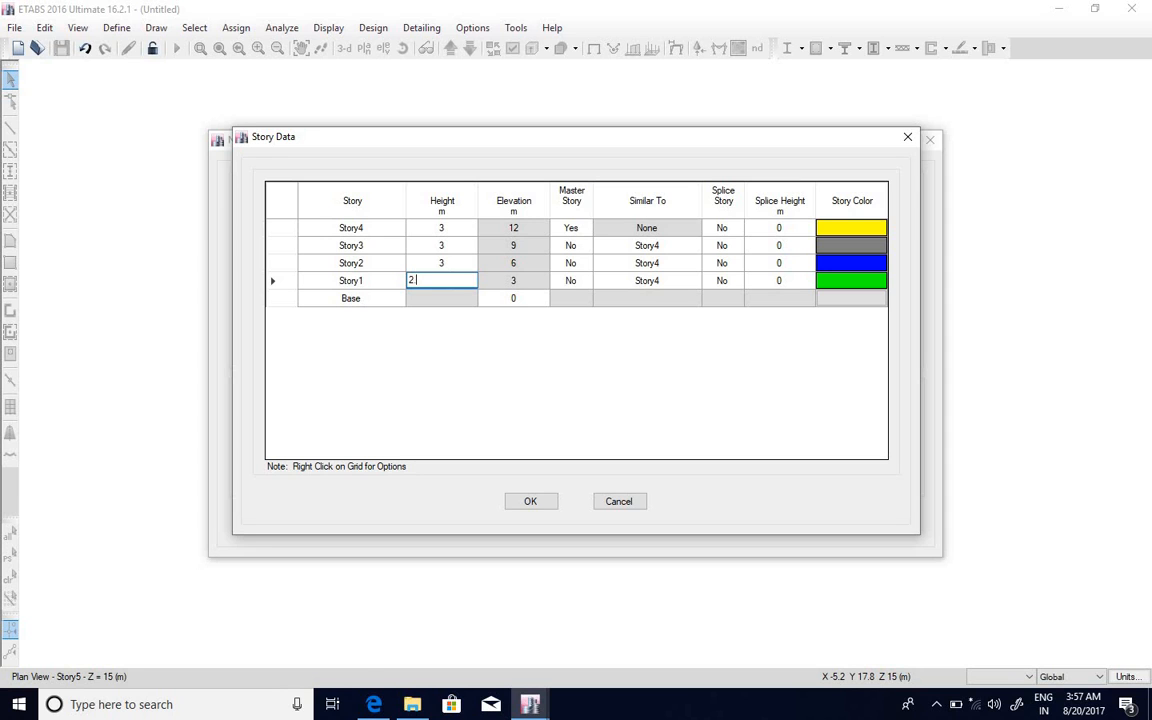
{"action": "left_click", "coordinate": [531, 500]}
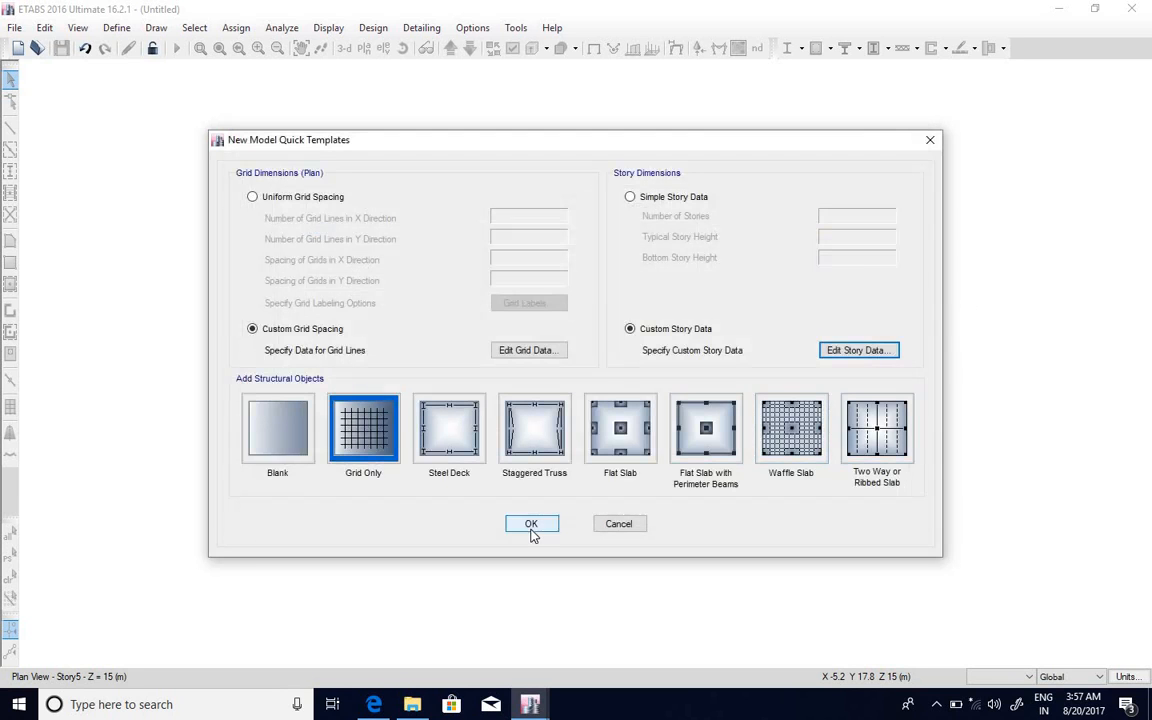
{"action": "left_click", "coordinate": [531, 533]}
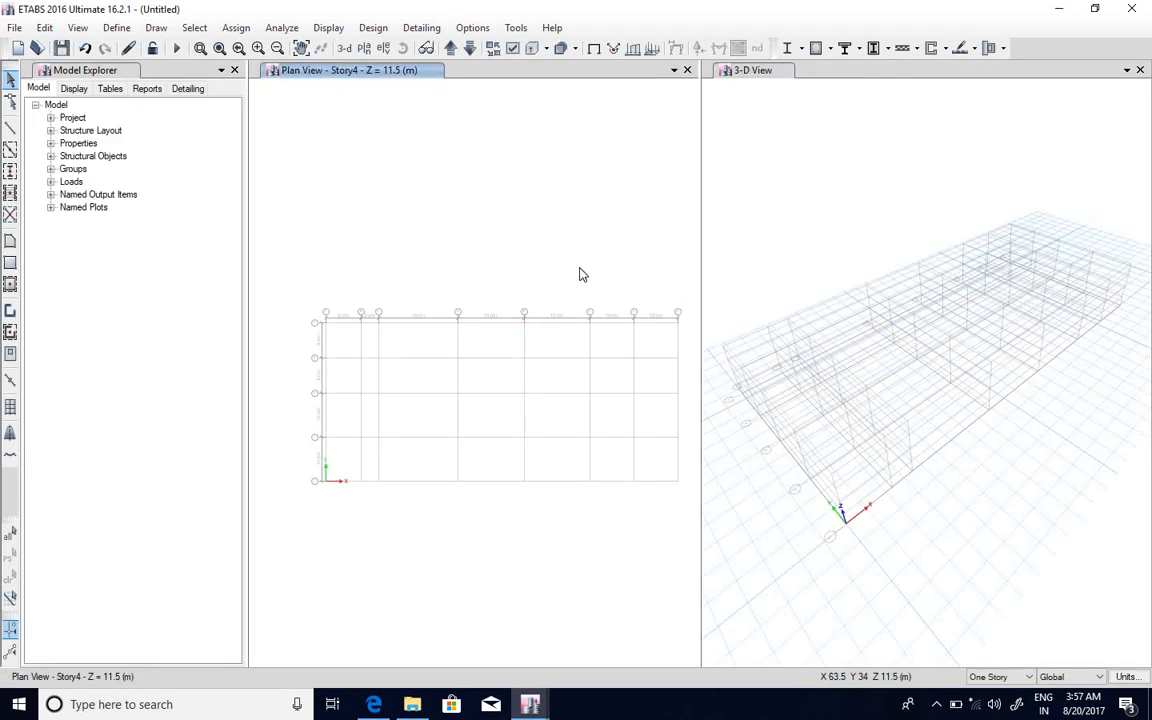
Examine the generated grid labels and spacings in the plan view and the overall grid in the 3-D view
{"action": "scroll", "coordinate": [357, 334], "scroll_direction": "up", "scroll_amount": 3}
{"action": "scroll", "coordinate": [383, 342], "scroll_direction": "down", "scroll_amount": 3}
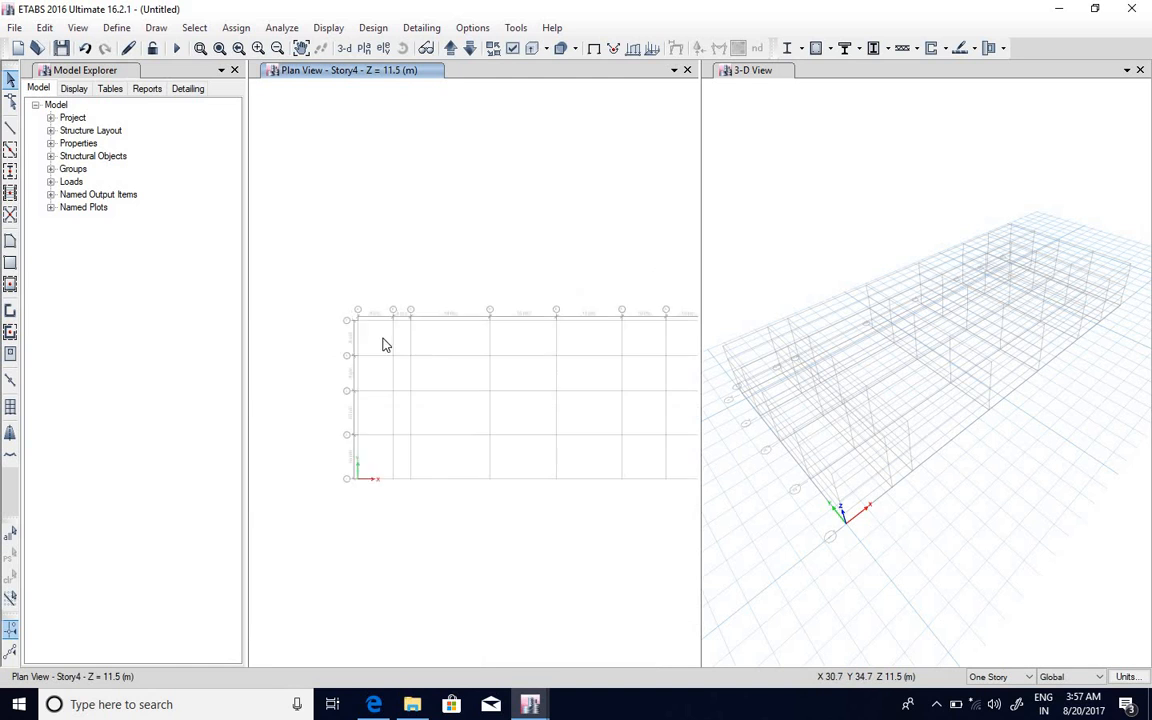
{"action": "scroll", "coordinate": [338, 305], "scroll_direction": "up", "scroll_amount": 2}
{"action": "scroll", "coordinate": [350, 295], "scroll_direction": "up", "scroll_amount": 2}
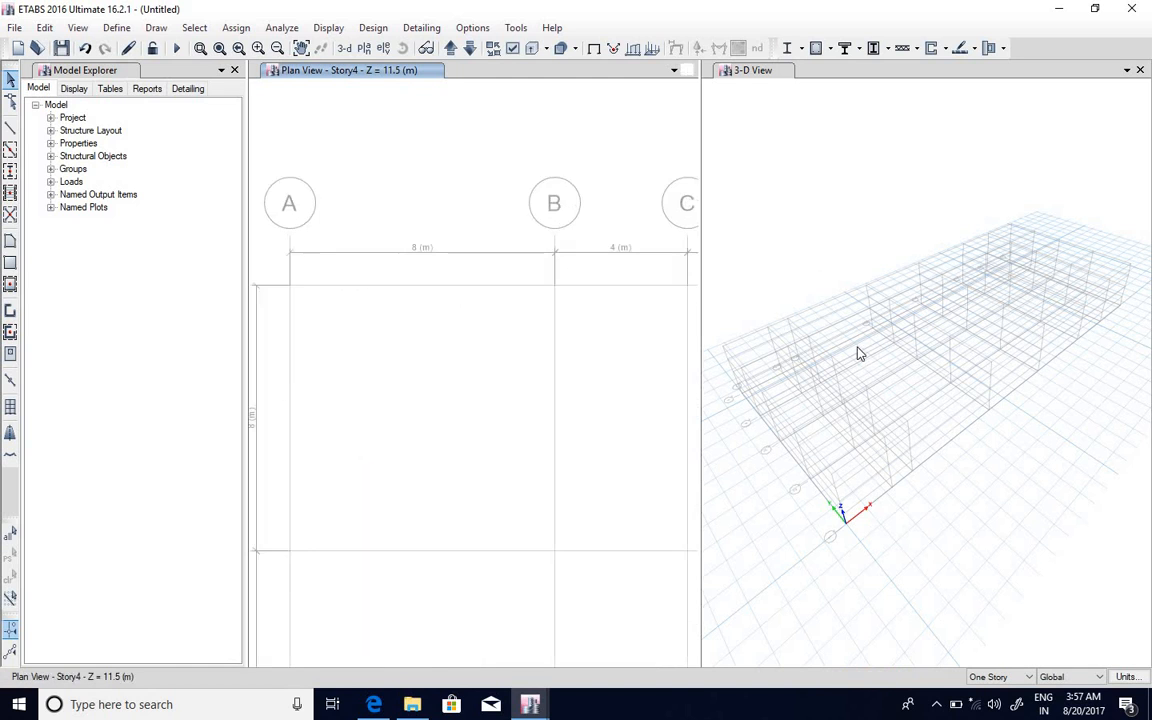
{"action": "scroll", "coordinate": [855, 365], "scroll_direction": "down", "scroll_amount": 5}
{"action": "scroll", "coordinate": [855, 372], "scroll_direction": "up", "scroll_amount": 10}
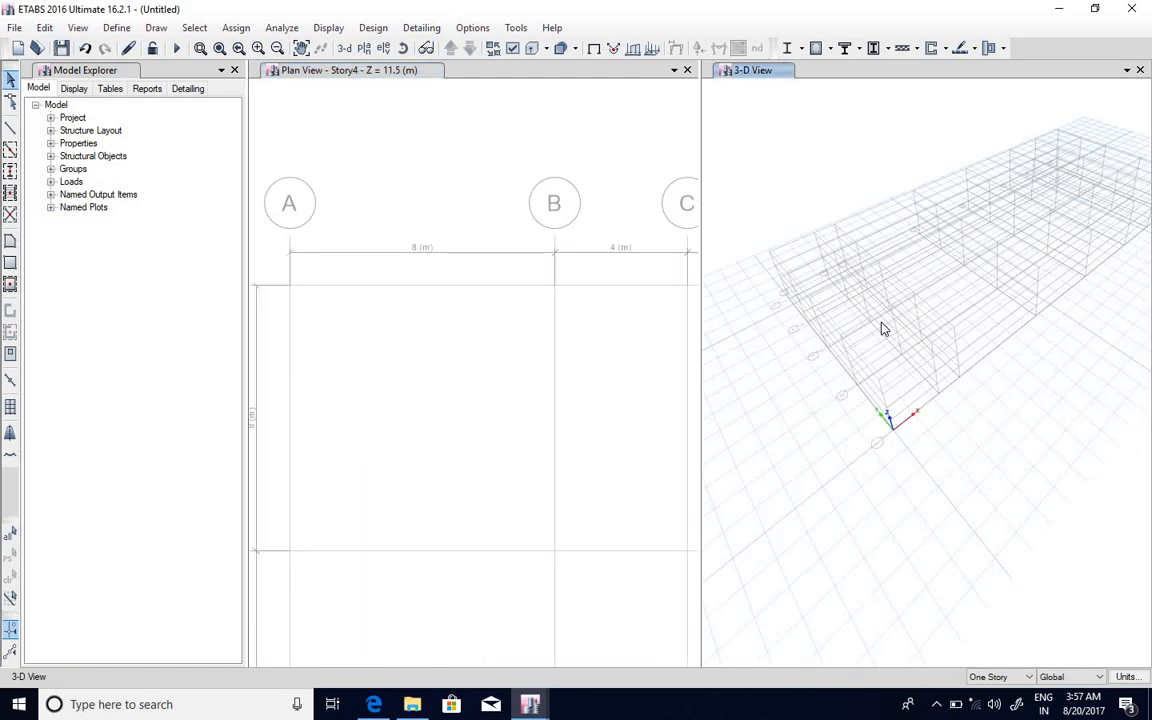
{"action": "scroll", "coordinate": [868, 374], "scroll_direction": "down", "scroll_amount": 6}
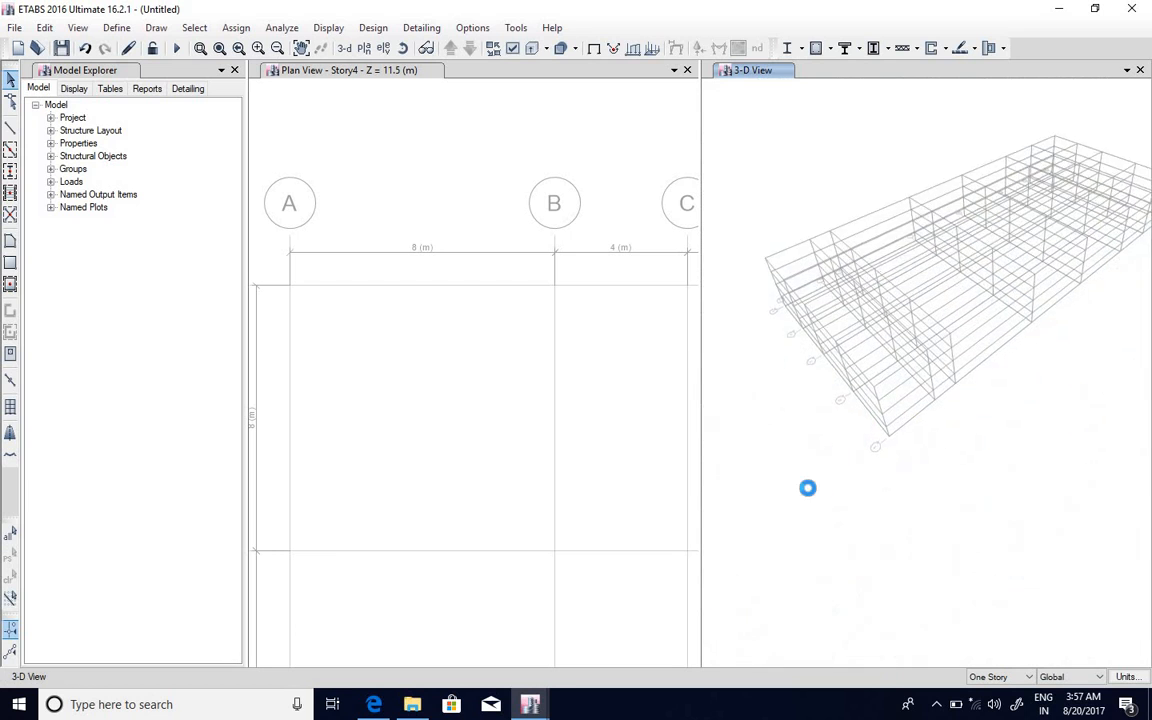
{"action": "scroll", "coordinate": [824, 468], "scroll_direction": "up", "scroll_amount": 4}
{"action": "scroll", "coordinate": [821, 468], "scroll_direction": "down", "scroll_amount": 6}
{"action": "scroll", "coordinate": [820, 468], "scroll_direction": "up", "scroll_amount": 2}
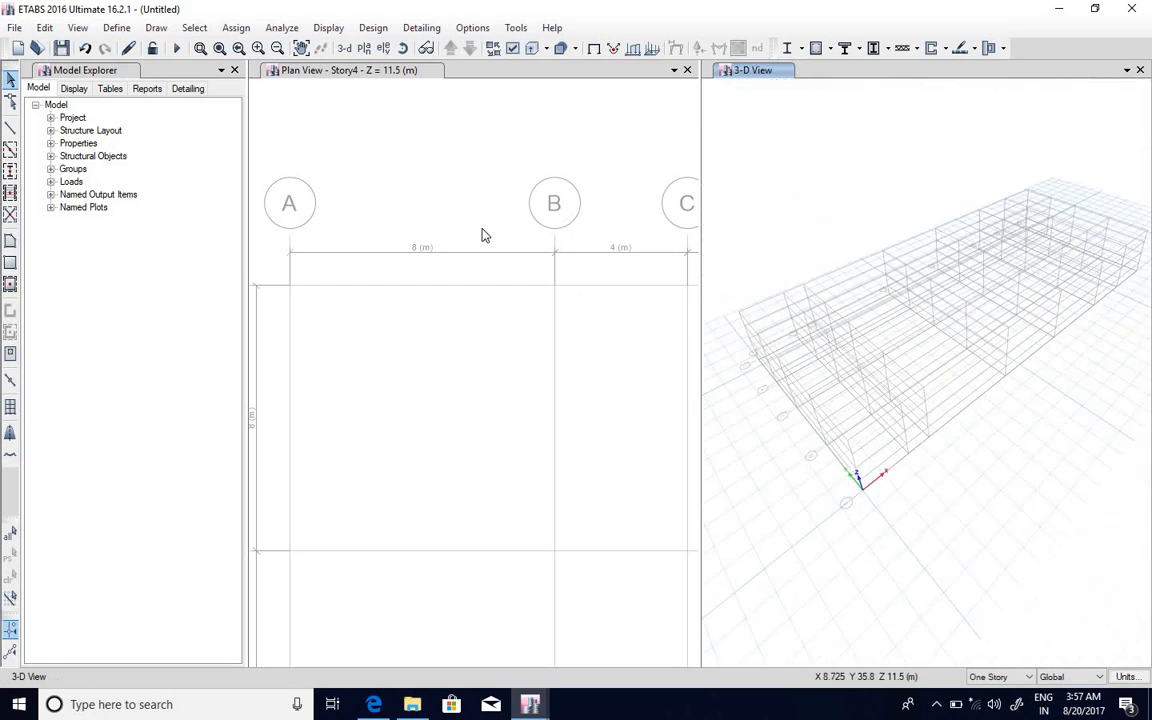
Inspect the story levels in the 3-D view from a lower angle and the grid layout in the Story4 plan
{"action": "left_click", "coordinate": [470, 209]}
{"action": "scroll", "coordinate": [787, 360], "scroll_direction": "down", "scroll_amount": 3}
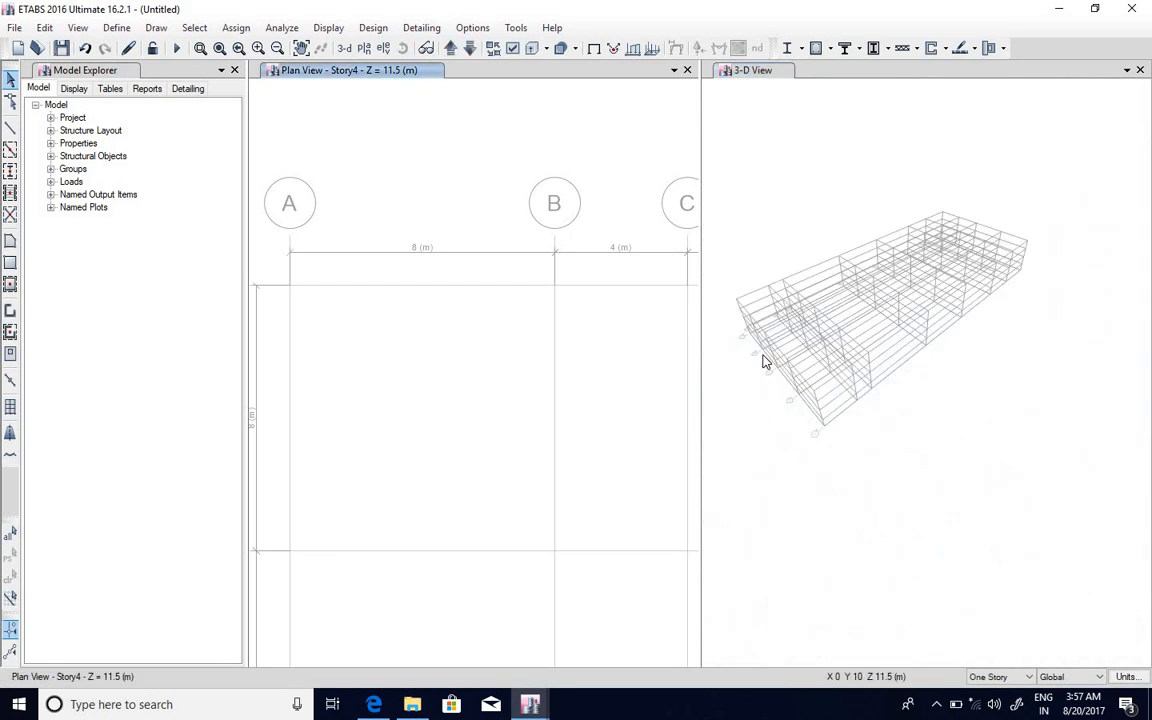
{"action": "scroll", "coordinate": [779, 391], "scroll_direction": "up", "scroll_amount": 3}
{"action": "left_click", "coordinate": [815, 450]}
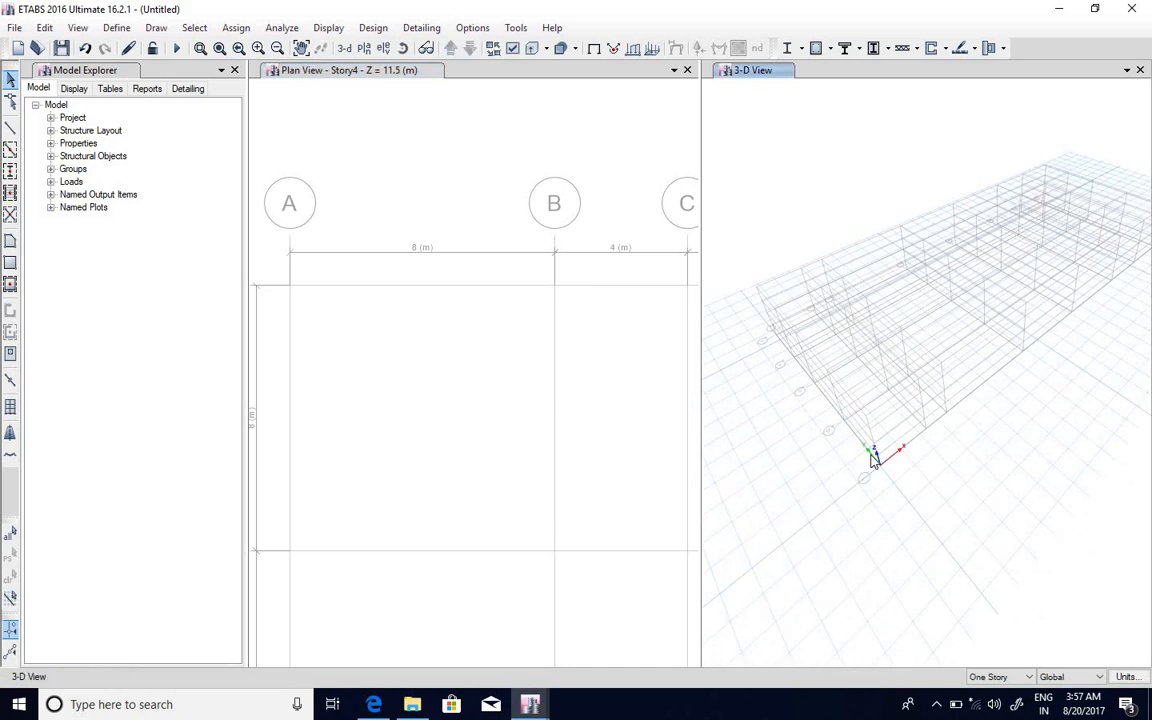
{"action": "middle_click_drag", "start_coordinate": [870, 454], "coordinate": [860, 360], "text": "shift"}
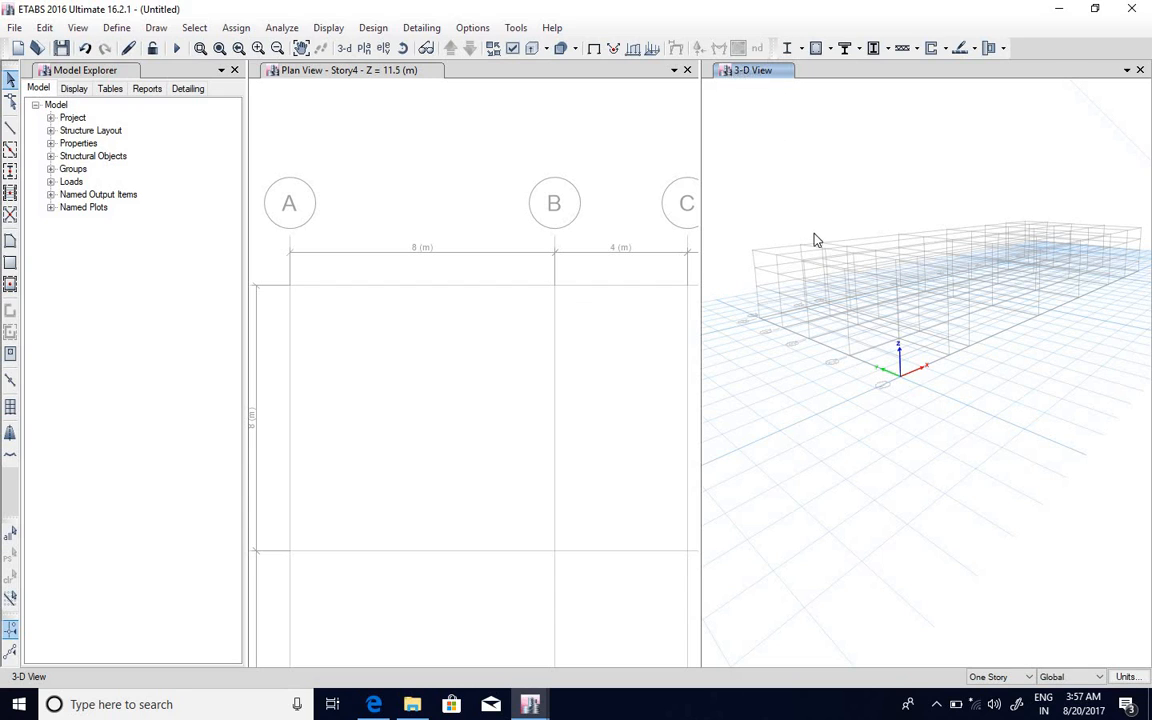
{"action": "scroll", "coordinate": [815, 243], "scroll_direction": "up", "scroll_amount": 5}
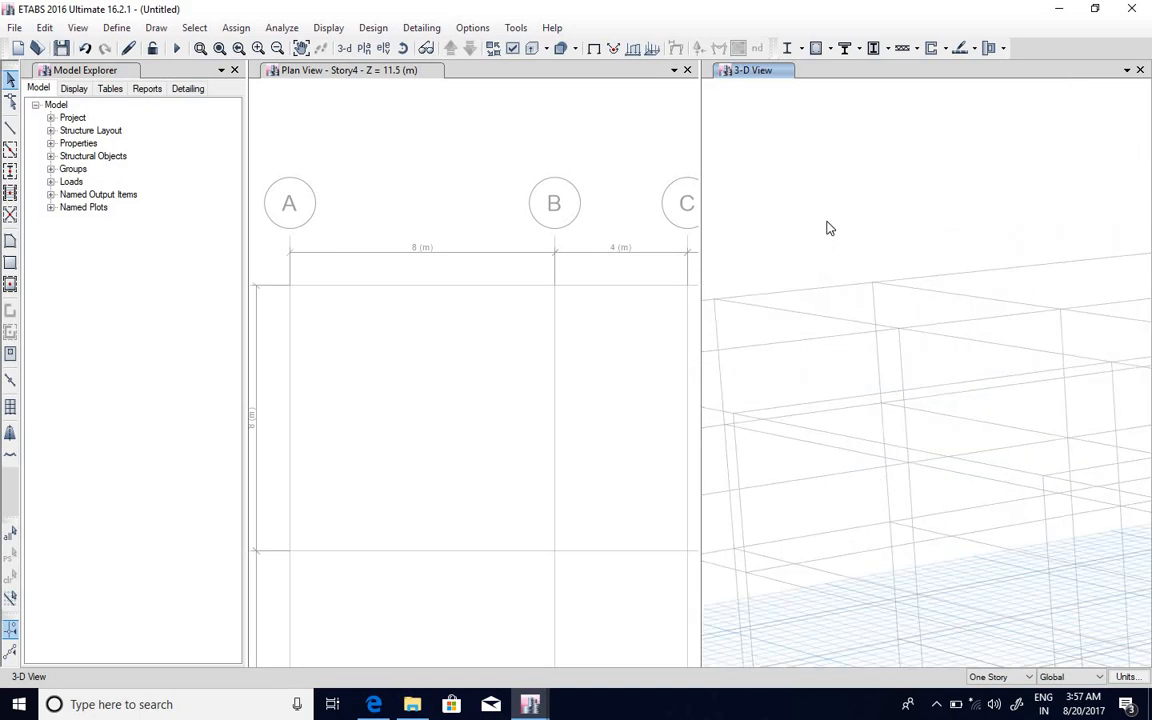
{"action": "scroll", "coordinate": [827, 228], "scroll_direction": "down", "scroll_amount": 10}
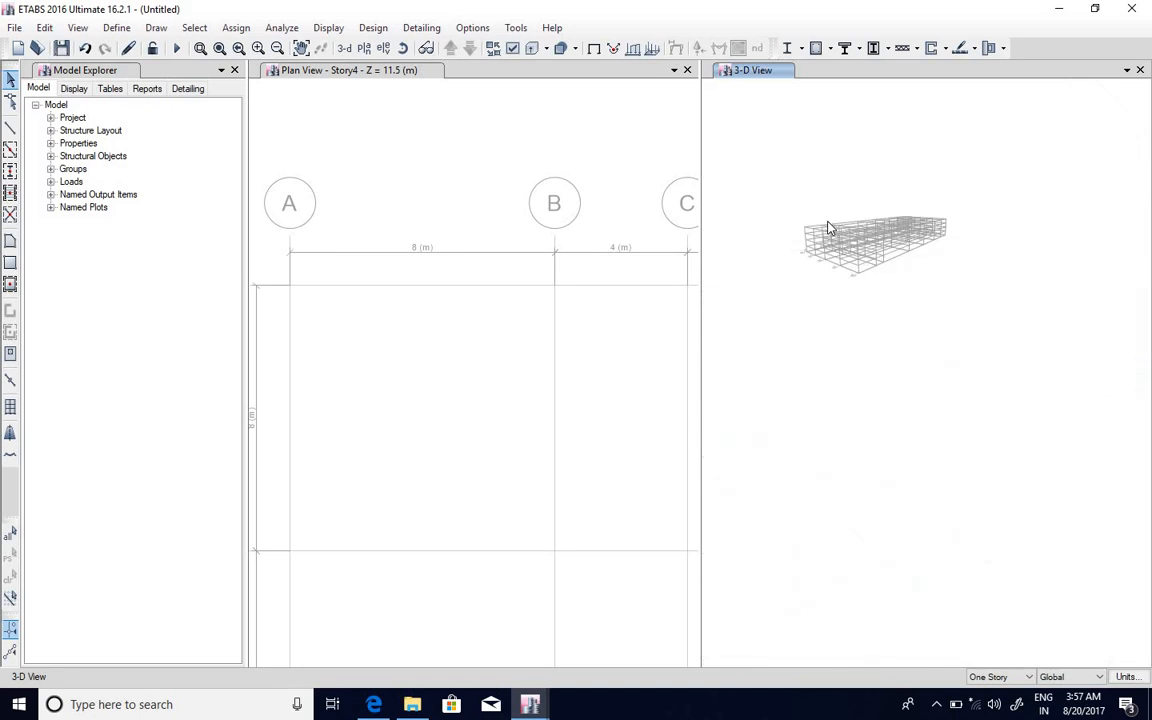
{"action": "scroll", "coordinate": [828, 228], "scroll_direction": "up", "scroll_amount": 5}
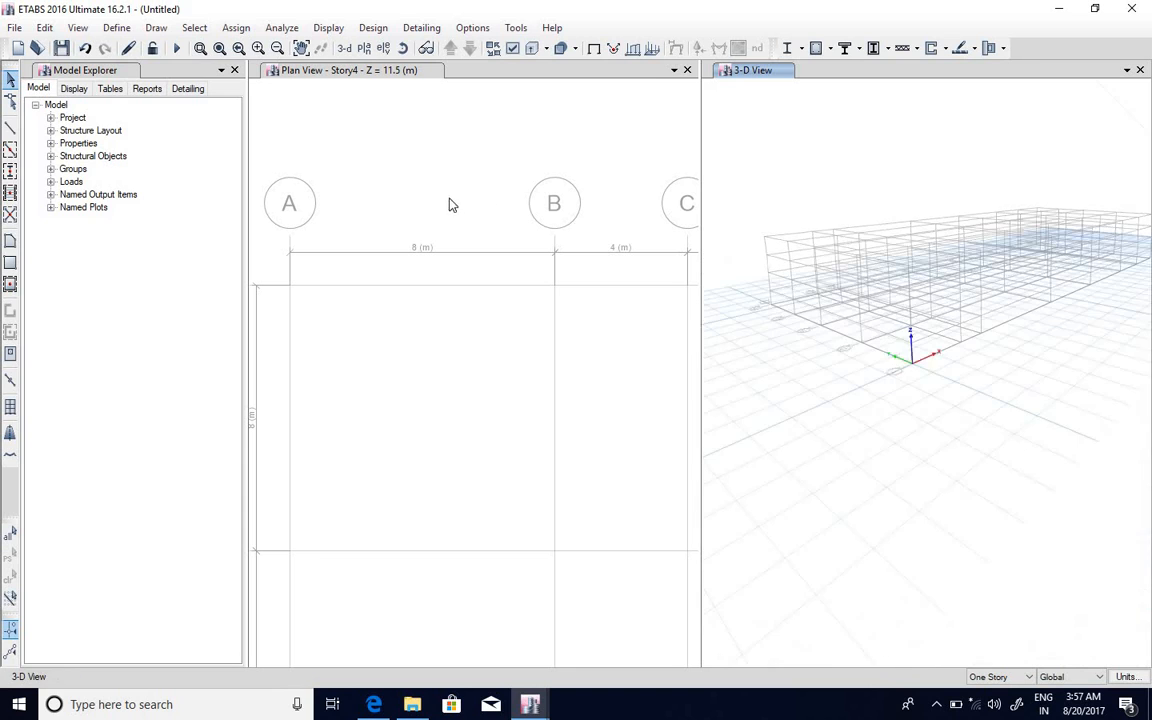
{"action": "left_click", "coordinate": [357, 140]}
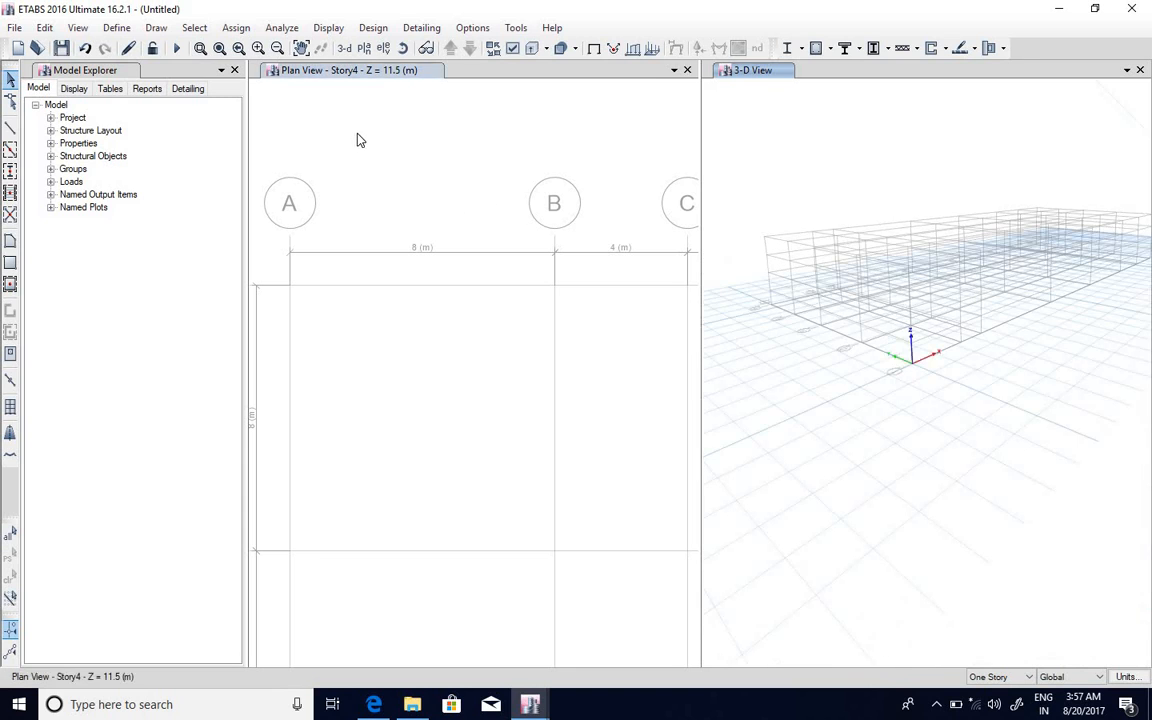
{"action": "scroll", "coordinate": [424, 172], "scroll_direction": "down", "scroll_amount": 3}
{"action": "scroll", "coordinate": [424, 190], "scroll_direction": "down", "scroll_amount": 4}
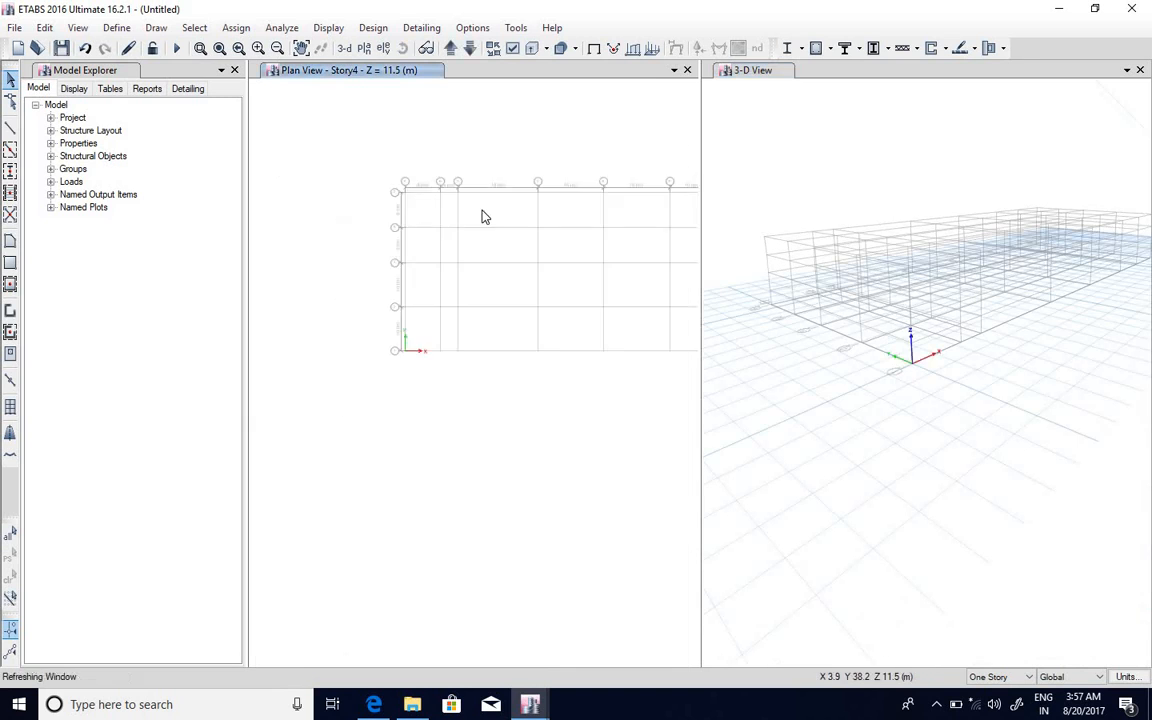
{"action": "scroll", "coordinate": [470, 200], "scroll_direction": "up", "scroll_amount": 4}
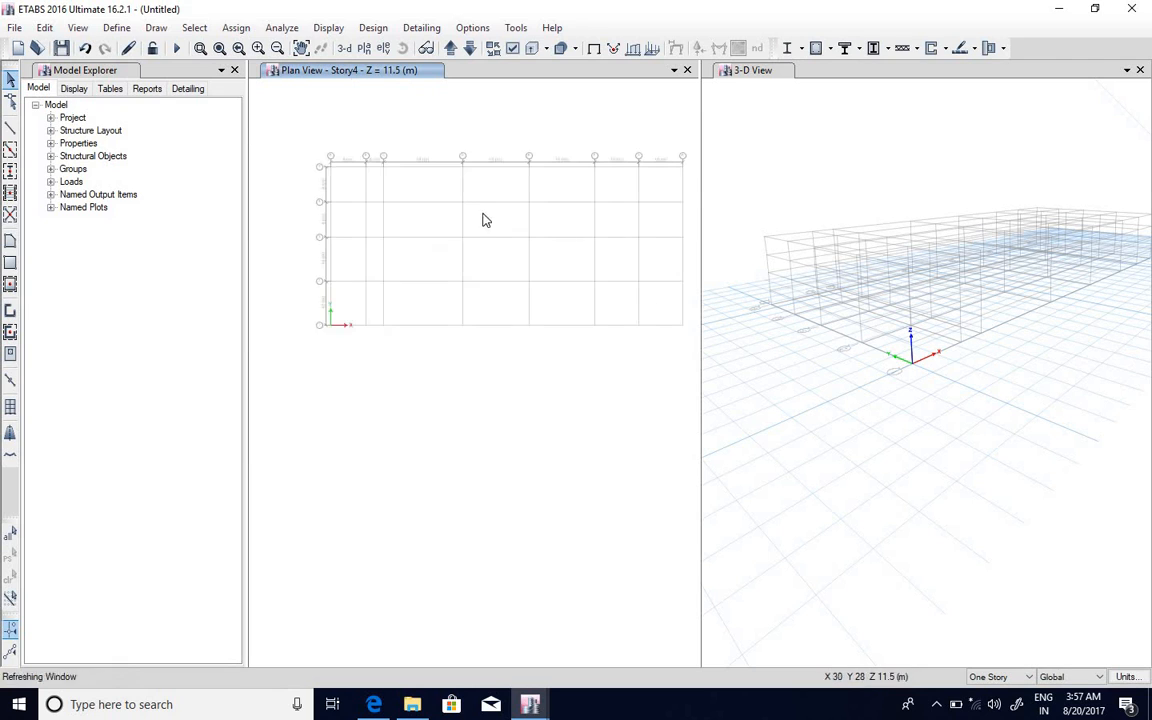
{"action": "scroll", "coordinate": [367, 189], "scroll_direction": "up", "scroll_amount": 3}
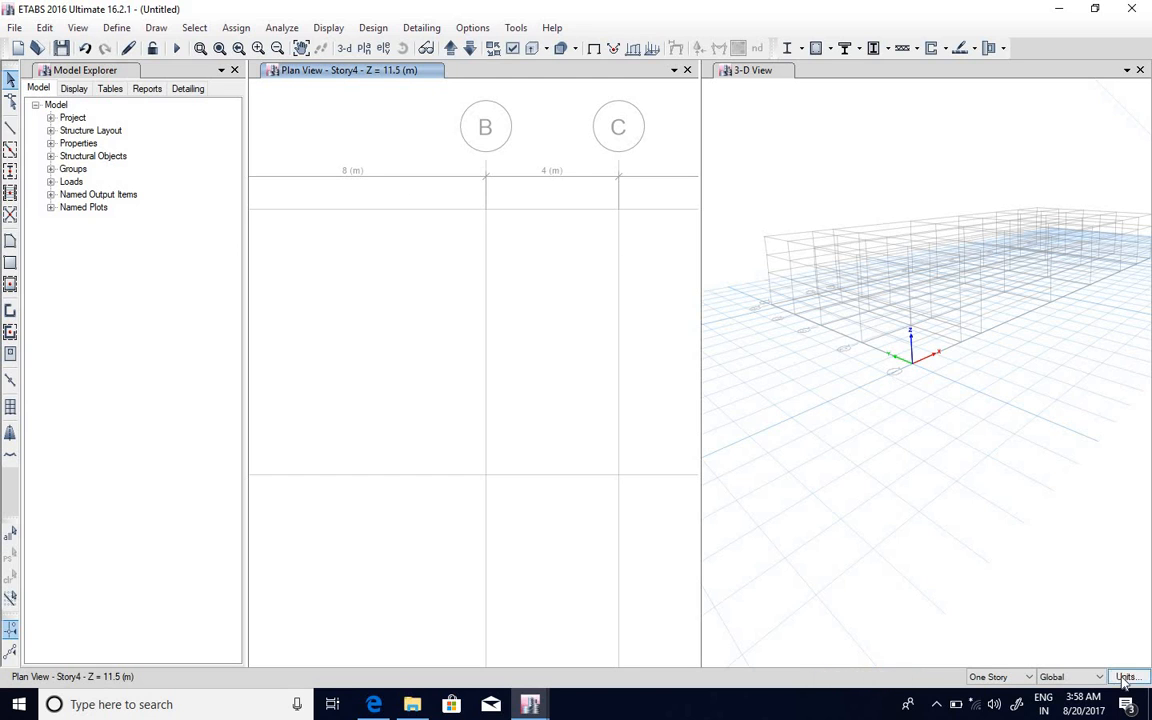
Check the units assigned to each model quantity and the available unit presets, without changing them
{"action": "mouse_move", "coordinate": [1125, 679]}
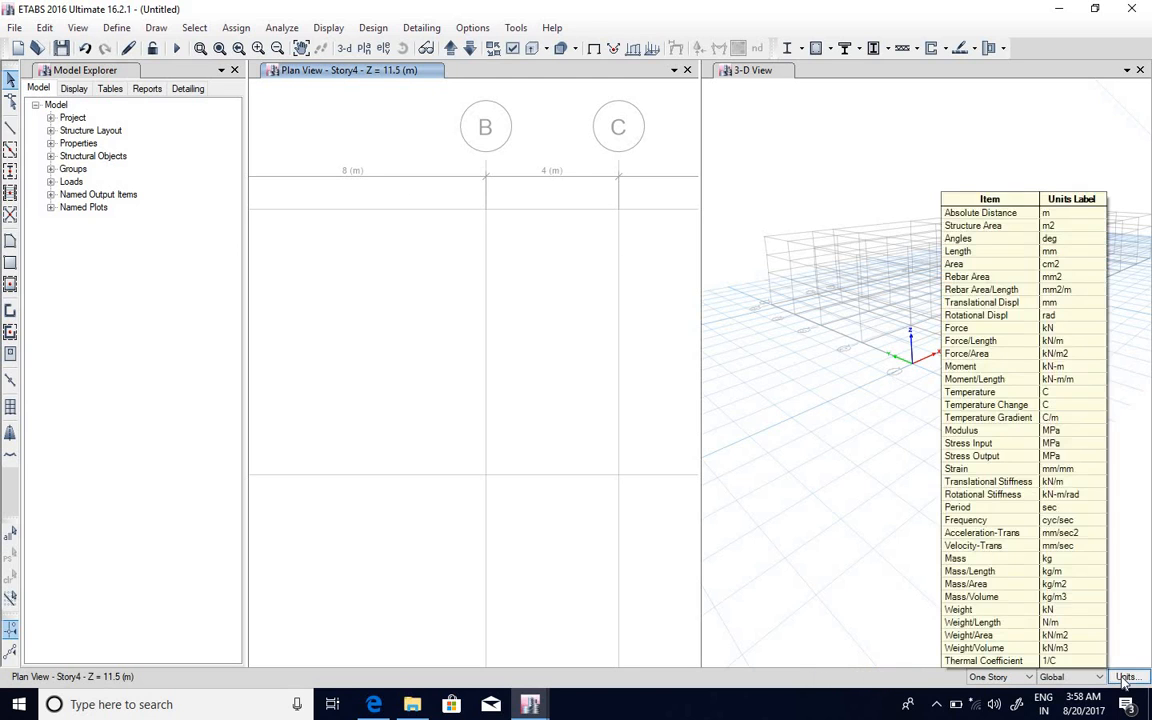
{"action": "left_click", "coordinate": [1125, 679]}
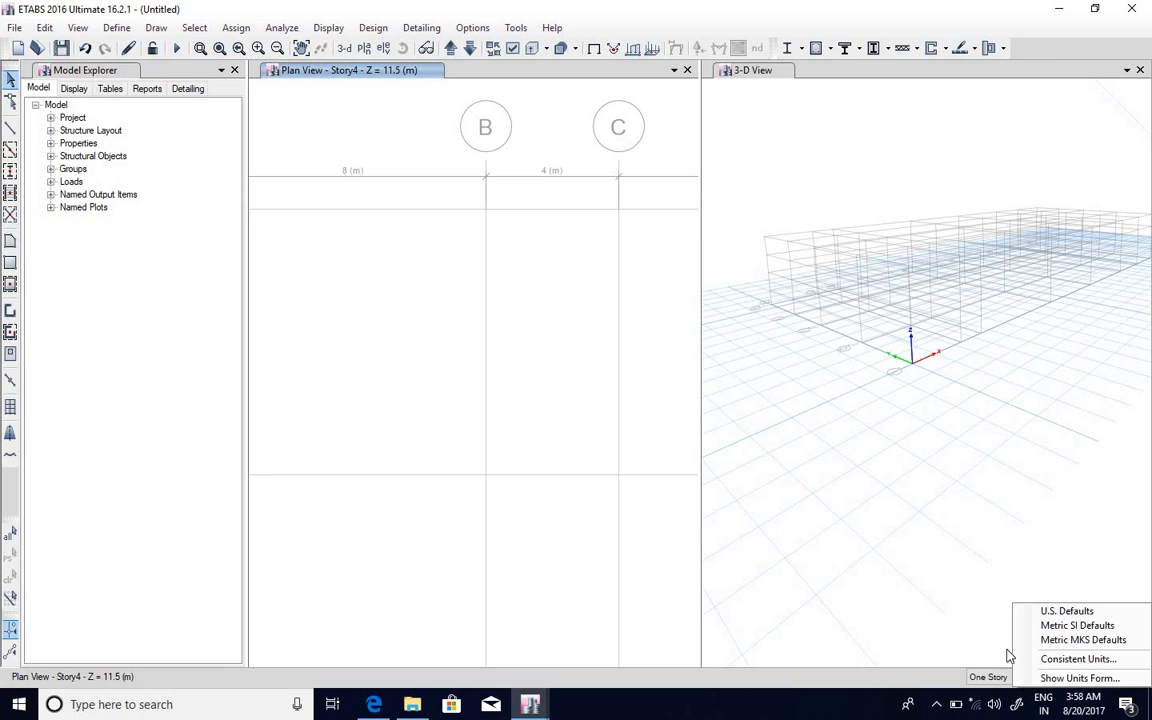
{"action": "left_click", "coordinate": [535, 485]}
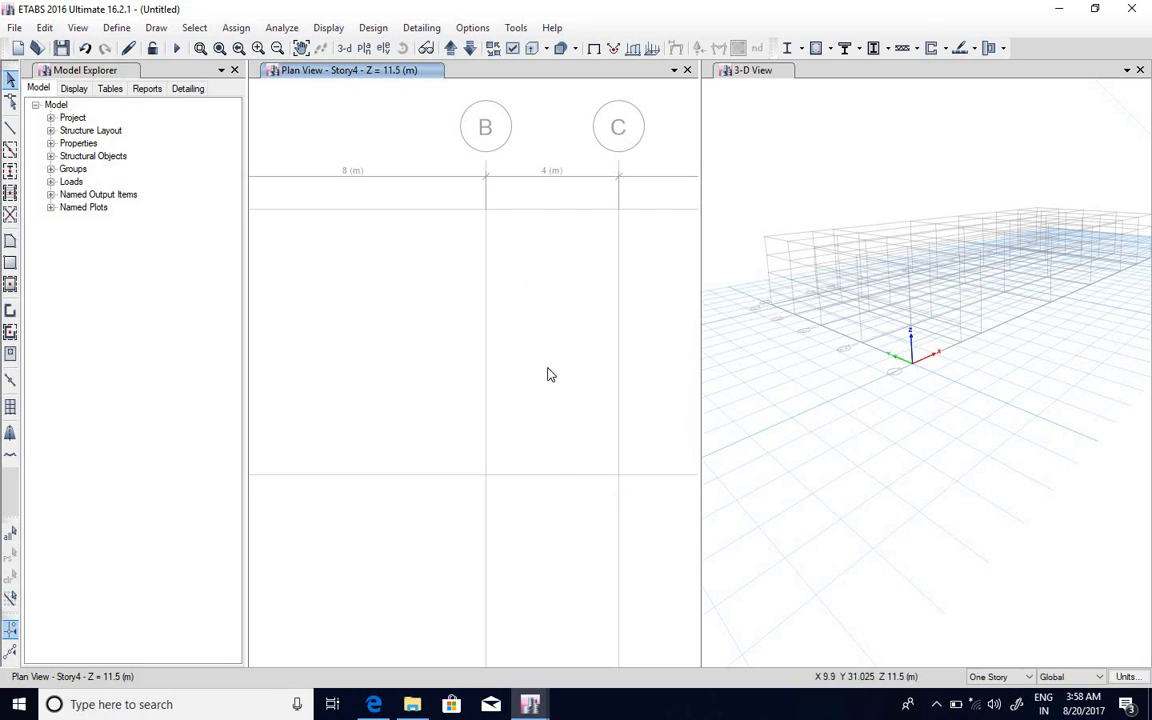
Examine the global axes at the origin in the plan and 3-D views, and the plan grid spacings
{"action": "scroll", "coordinate": [520, 372], "scroll_direction": "down", "scroll_amount": 5}
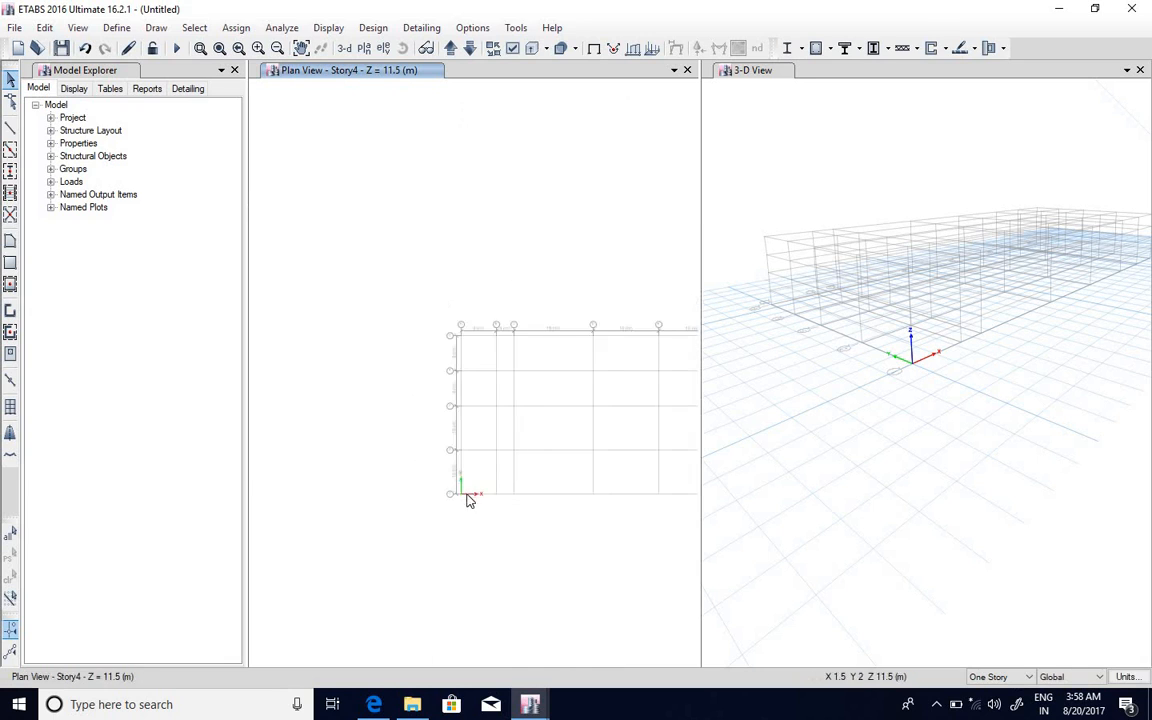
{"action": "scroll", "coordinate": [467, 500], "scroll_direction": "up", "scroll_amount": 5}
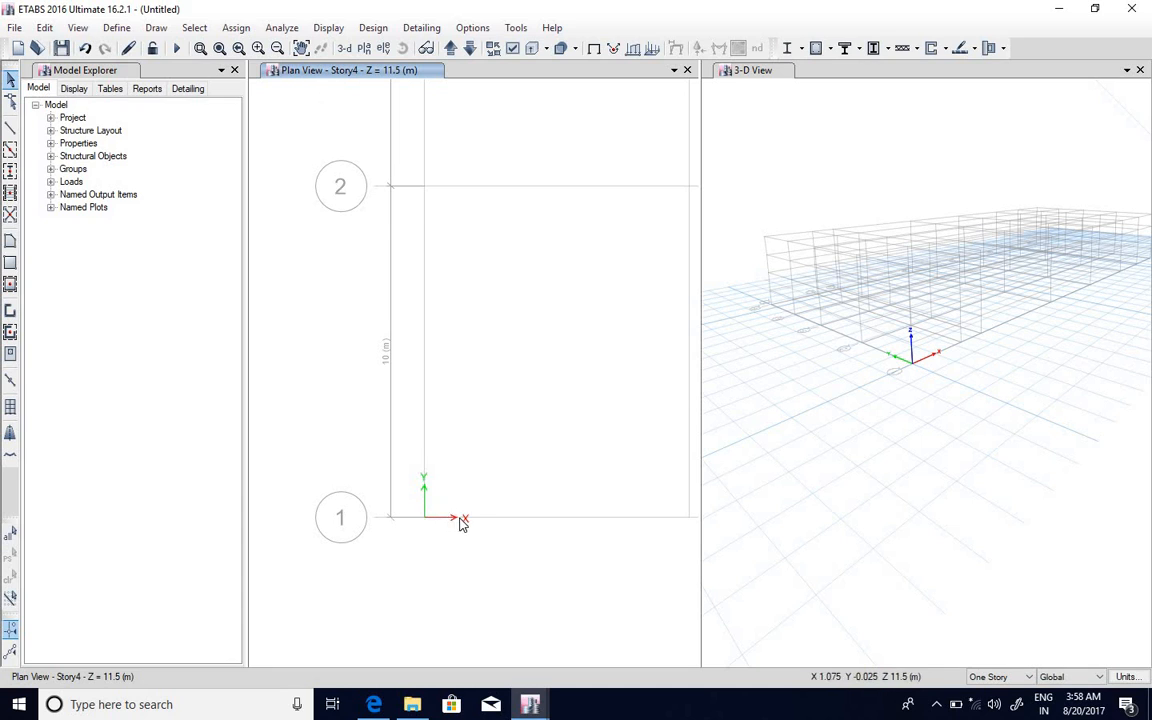
{"action": "left_click", "coordinate": [920, 366]}
{"action": "scroll", "coordinate": [911, 351], "scroll_direction": "up", "scroll_amount": 4}
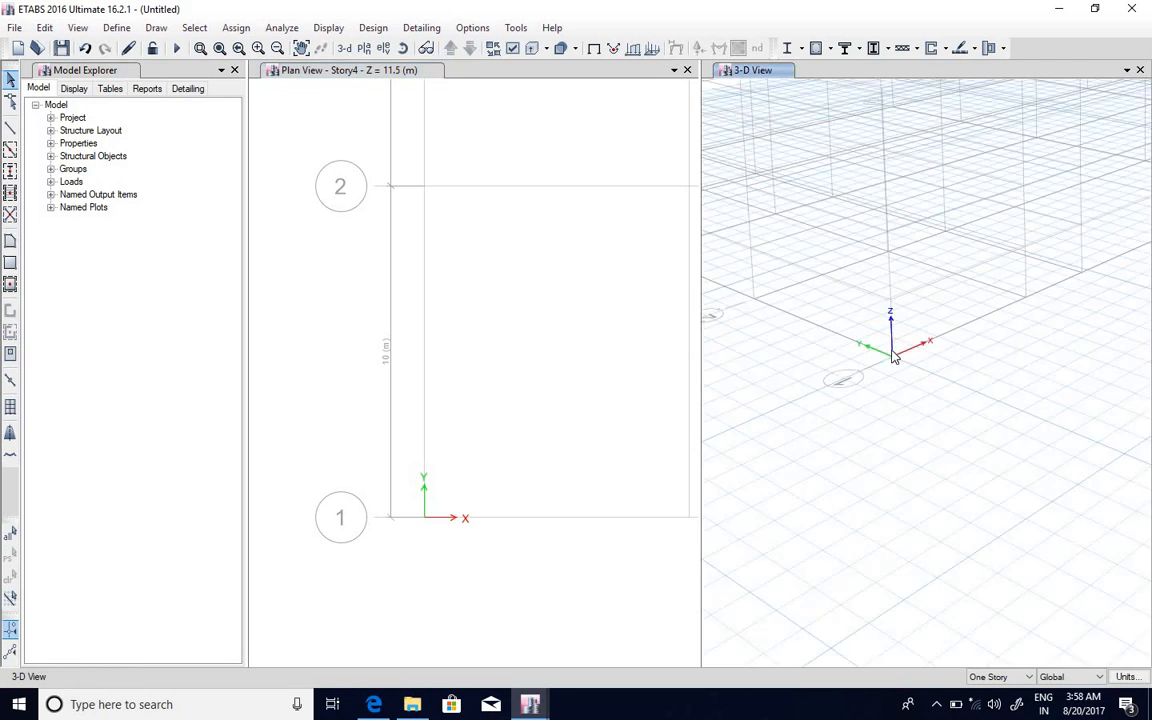
{"action": "left_click", "coordinate": [411, 419]}
{"action": "scroll", "coordinate": [417, 416], "scroll_direction": "down", "scroll_amount": 4}
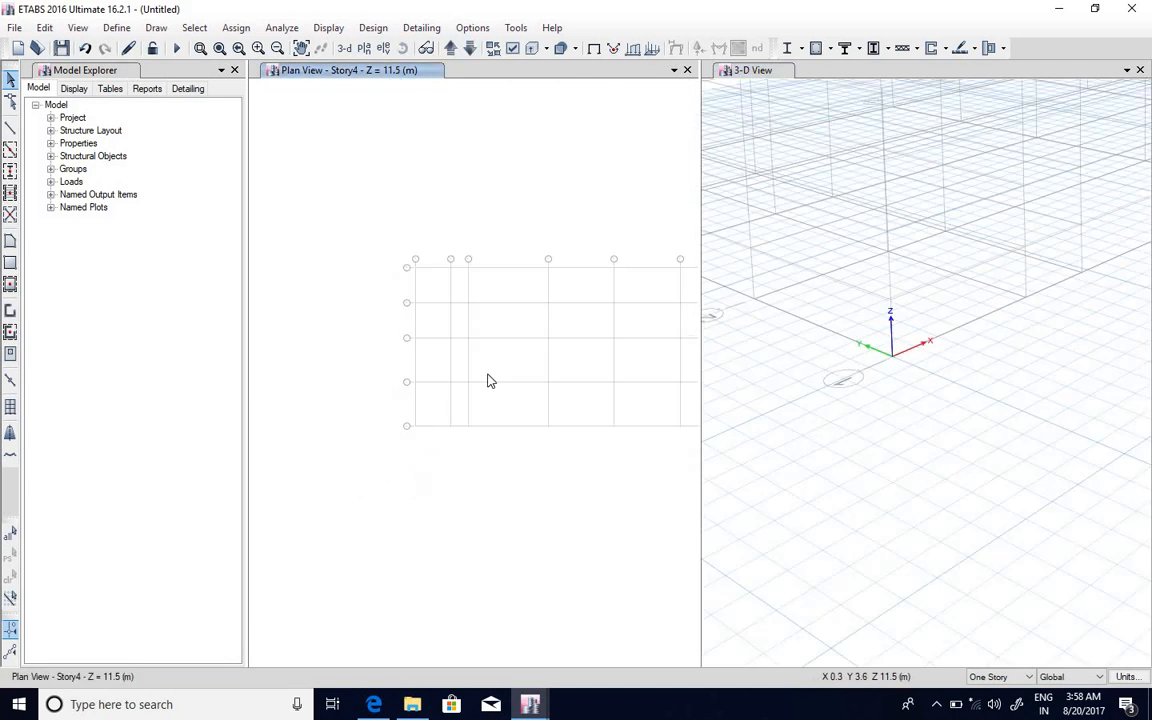
{"action": "scroll", "coordinate": [535, 317], "scroll_direction": "up", "scroll_amount": 3}
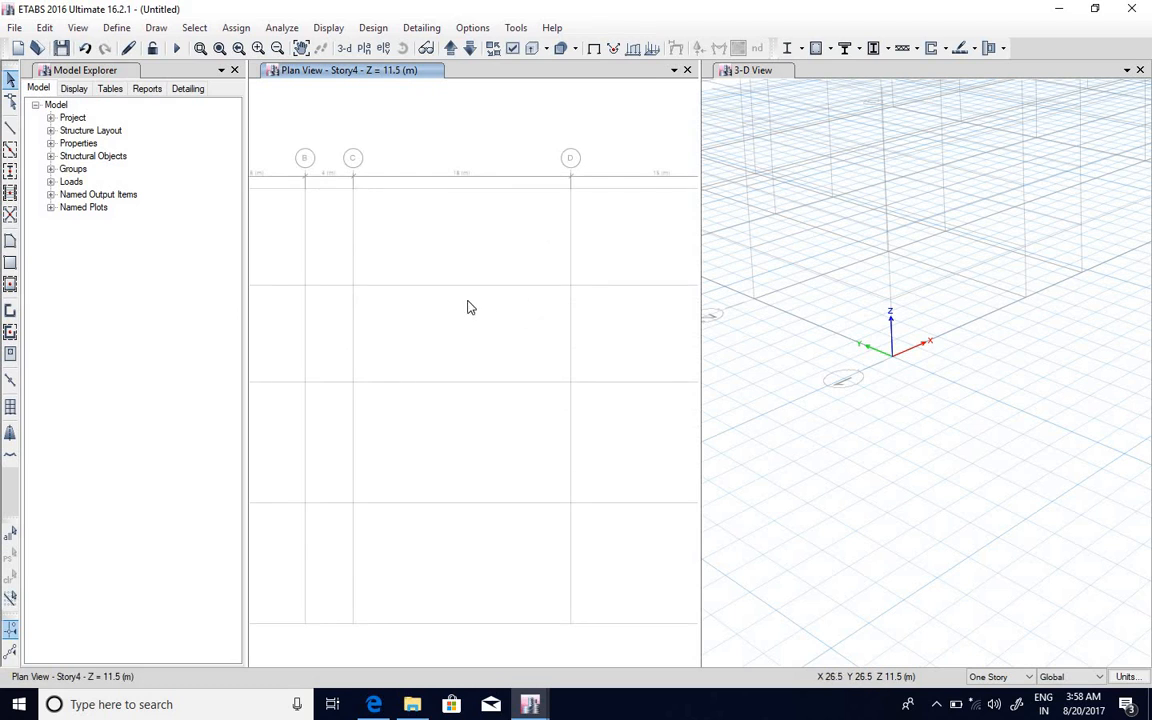
{"action": "scroll", "coordinate": [468, 367], "scroll_direction": "down", "scroll_amount": 3}
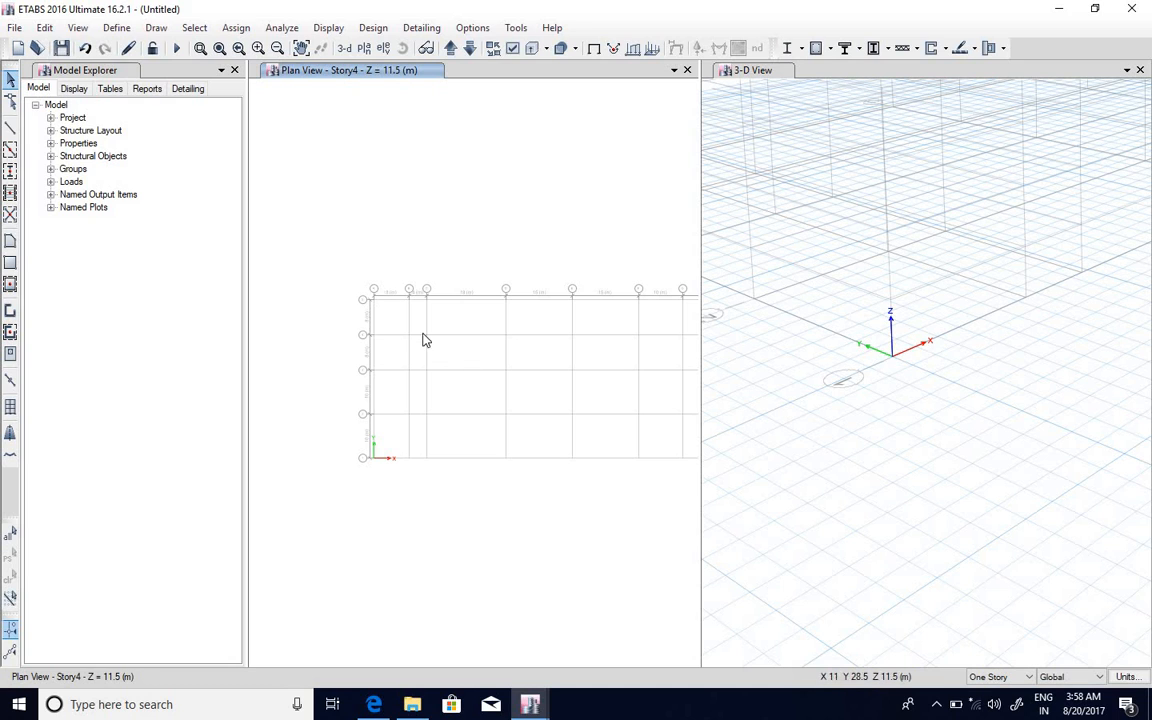
{"action": "scroll", "coordinate": [447, 347], "scroll_direction": "up", "scroll_amount": 3}
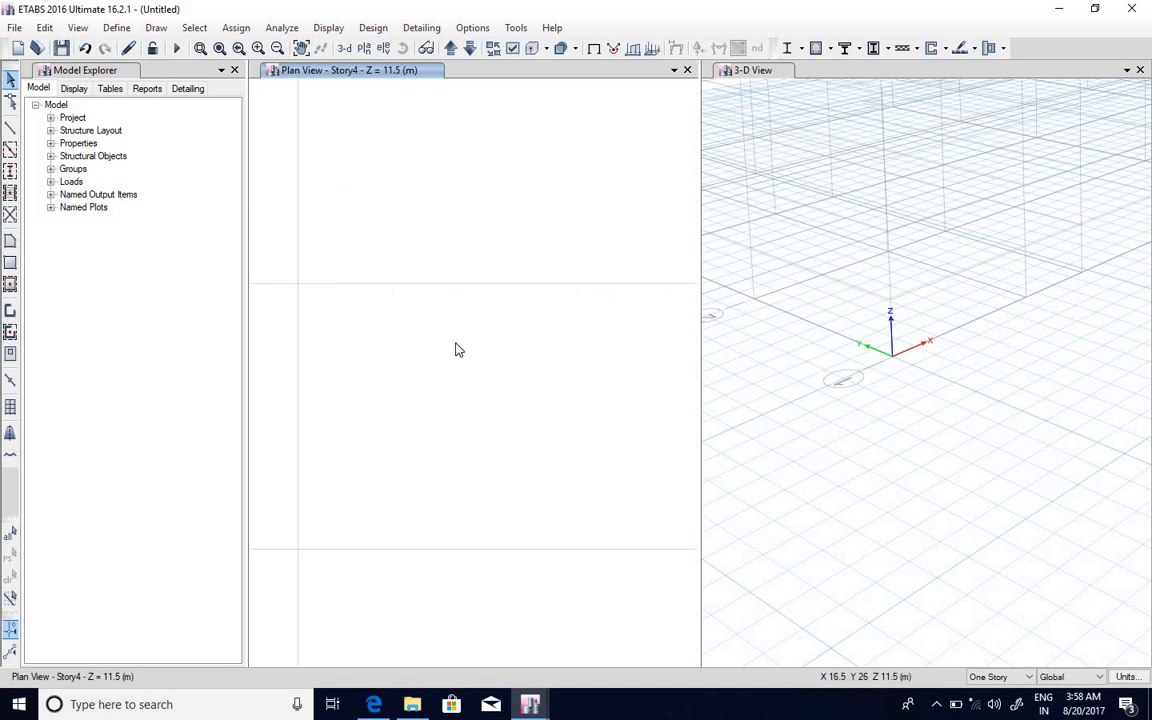
{"action": "scroll", "coordinate": [468, 347], "scroll_direction": "down", "scroll_amount": 1}
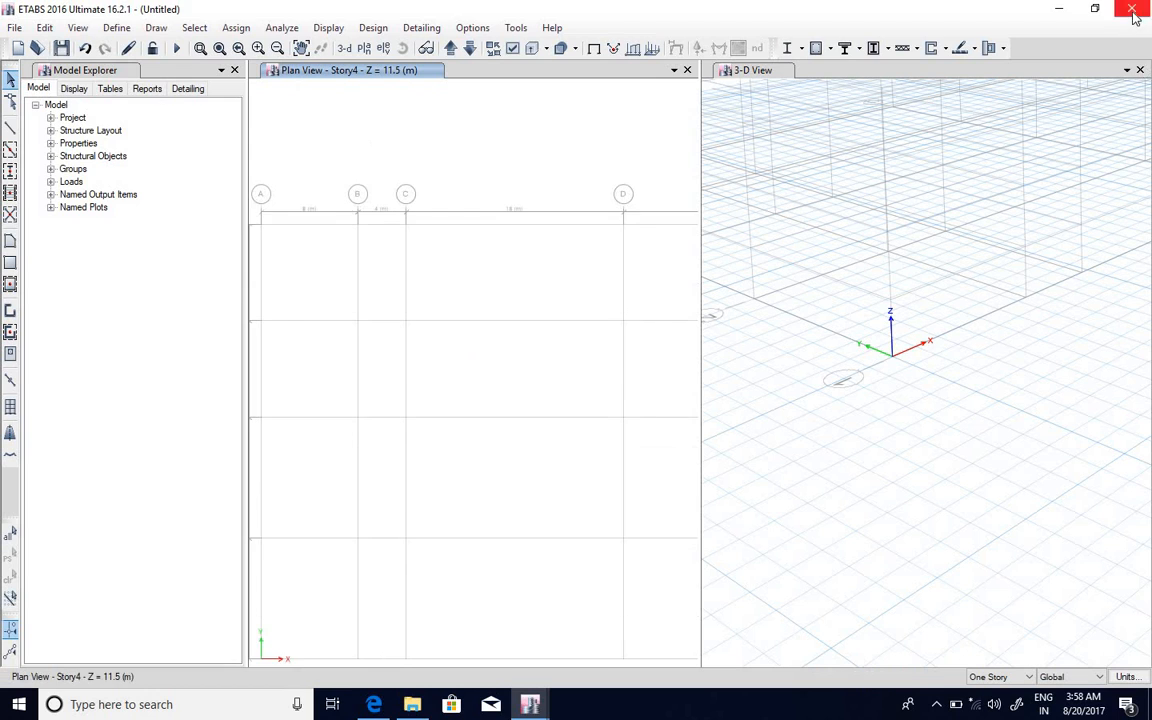
{"action": "left_click", "coordinate": [937, 703]}
{"action": "right_click", "coordinate": [936, 672]}
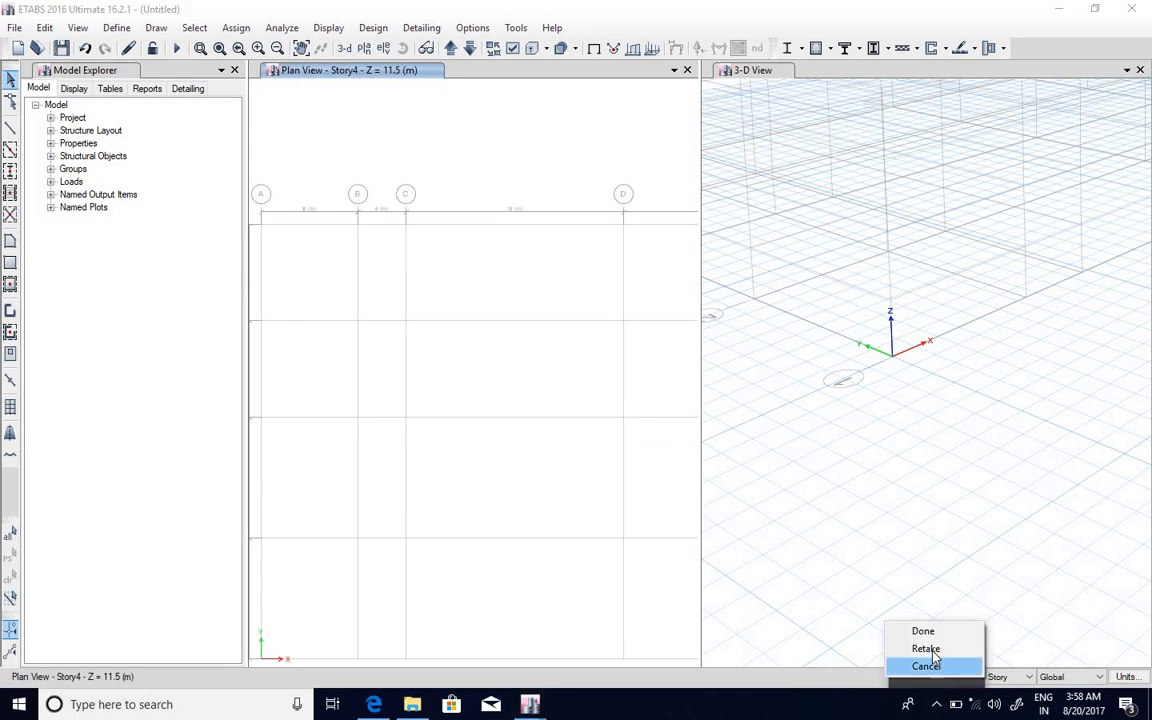